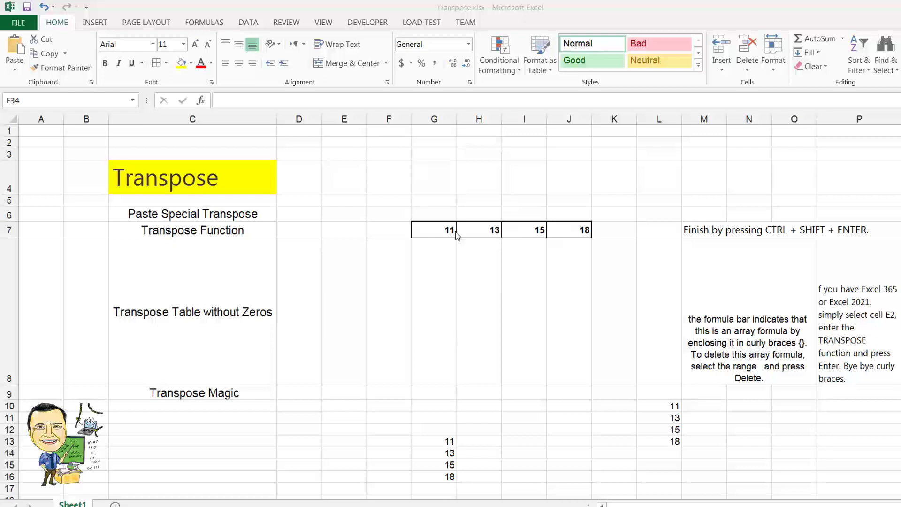
Copy the row of values 11, 13, 15, 18 in G7:J7
{"action": "left_click_drag", "start_coordinate": [440, 230], "coordinate": [573, 237]}
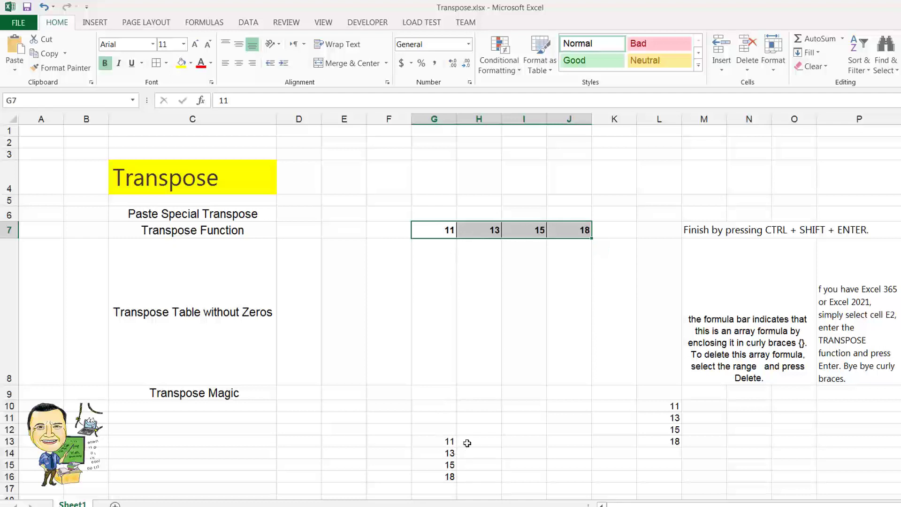
{"action": "left_click_drag", "start_coordinate": [441, 232], "coordinate": [465, 216]}
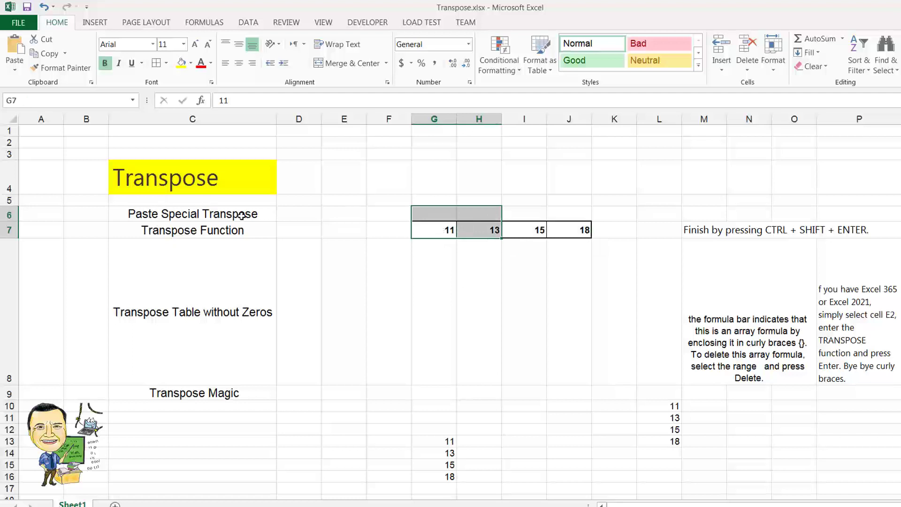
{"action": "left_click_drag", "start_coordinate": [444, 233], "coordinate": [566, 229]}
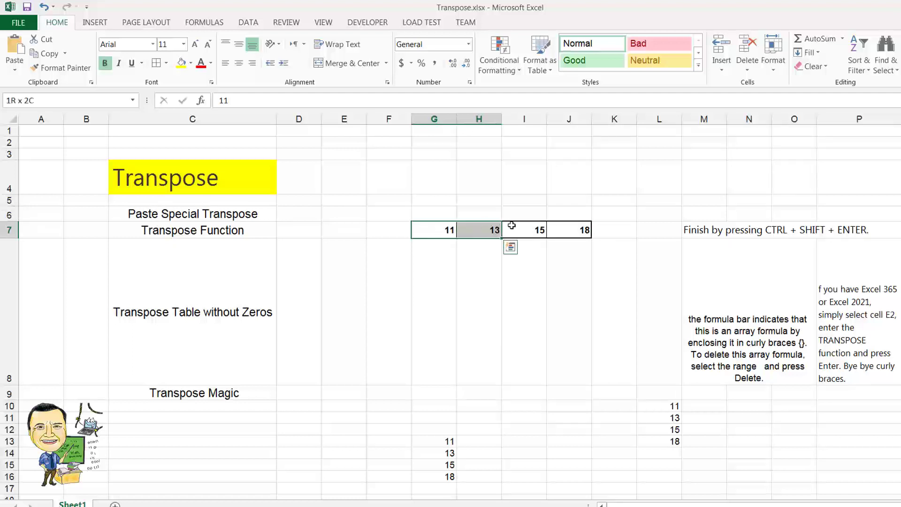
{"action": "right_click", "coordinate": [568, 228]}
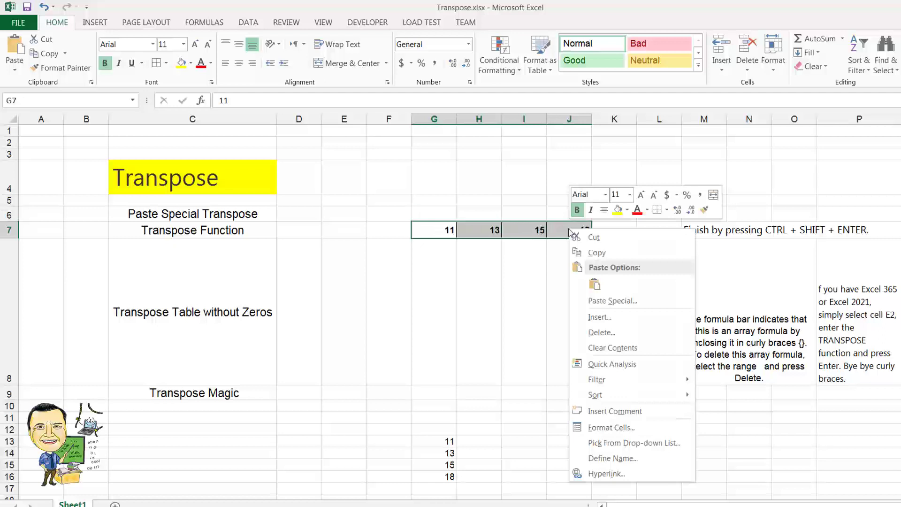
{"action": "left_click", "coordinate": [596, 252]}
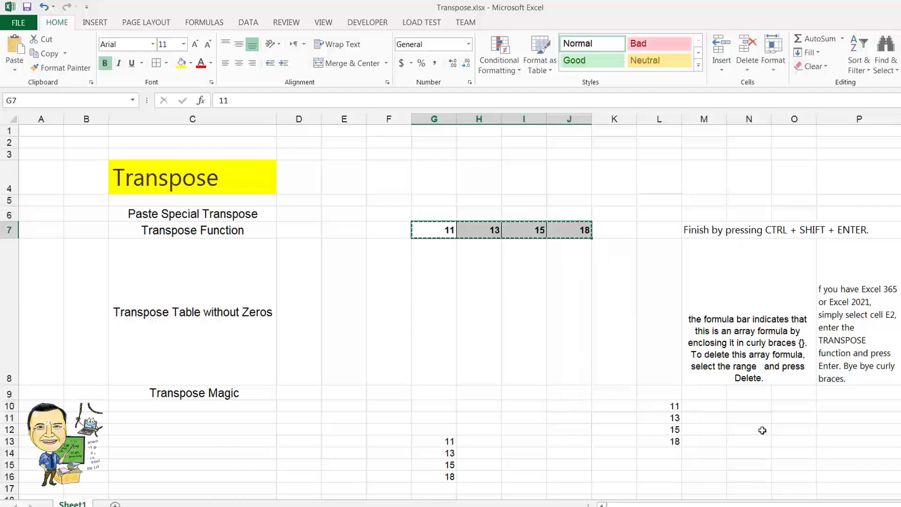
Paste the copied row transposed down column D, into D11:D14
{"action": "left_click", "coordinate": [795, 430]}
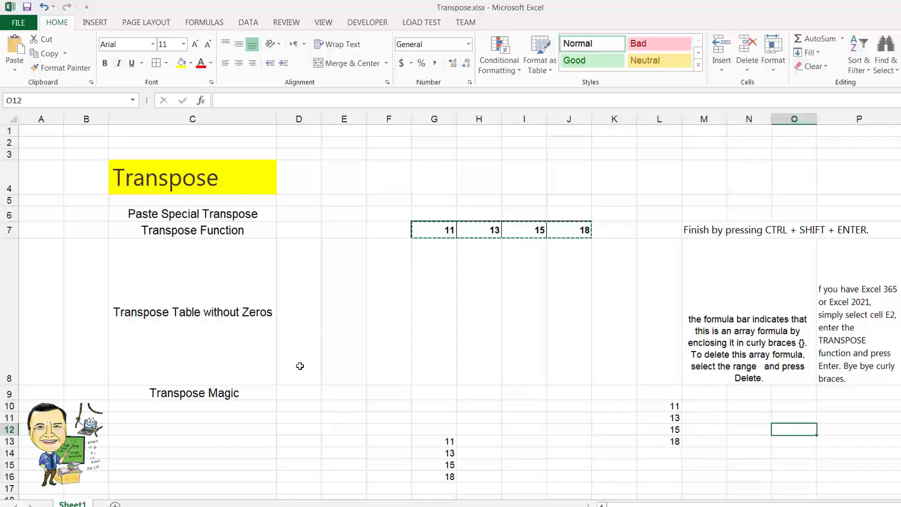
{"action": "left_click", "coordinate": [306, 414]}
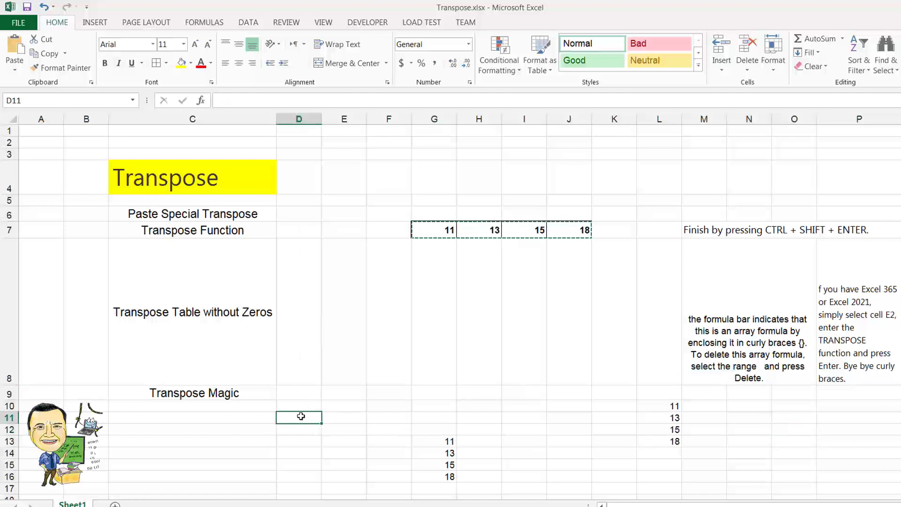
{"action": "right_click", "coordinate": [304, 415]}
{"action": "left_click", "coordinate": [364, 236]}
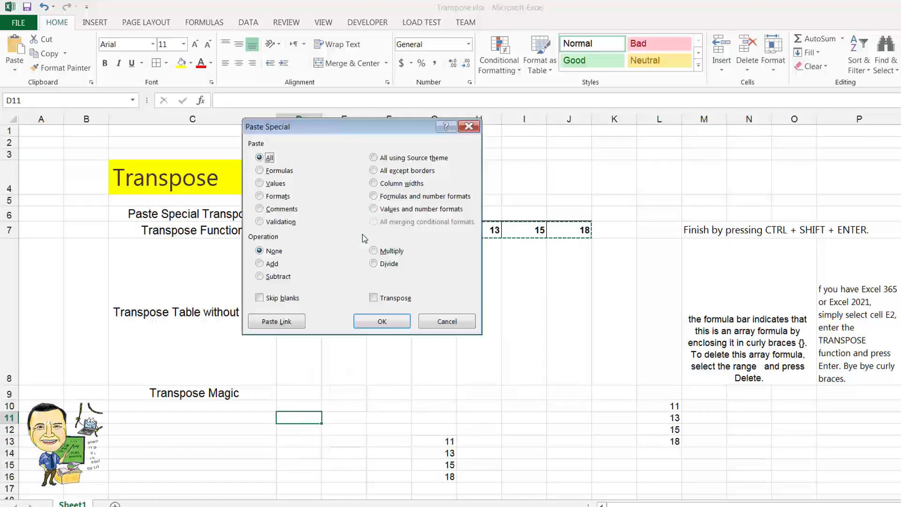
{"action": "left_click", "coordinate": [374, 297]}
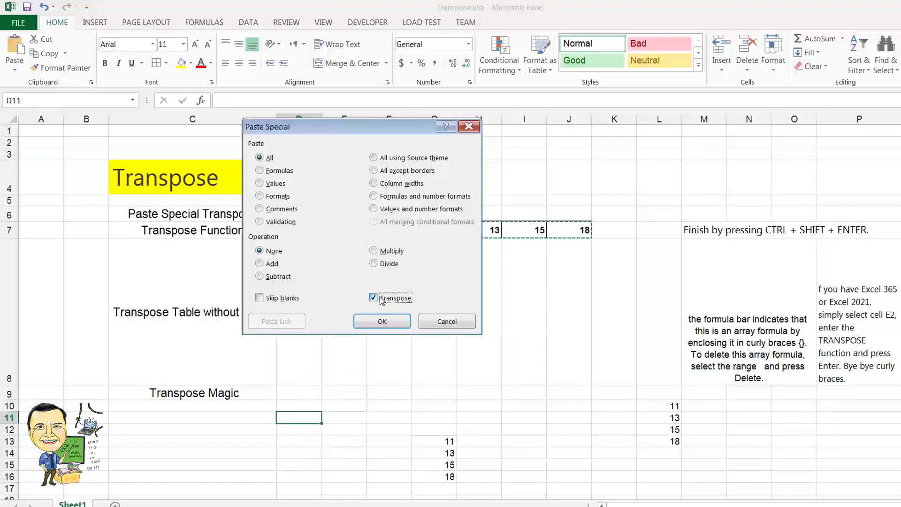
{"action": "left_click", "coordinate": [390, 321]}
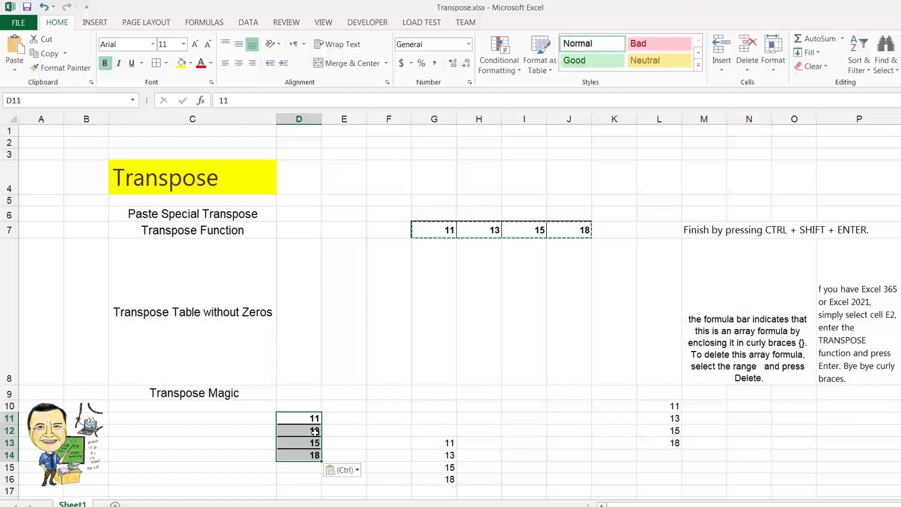
Enter 44 in G7 and 12 in H7, leaving the pasted D11:D14 values unchanged
{"action": "left_click", "coordinate": [450, 231]}
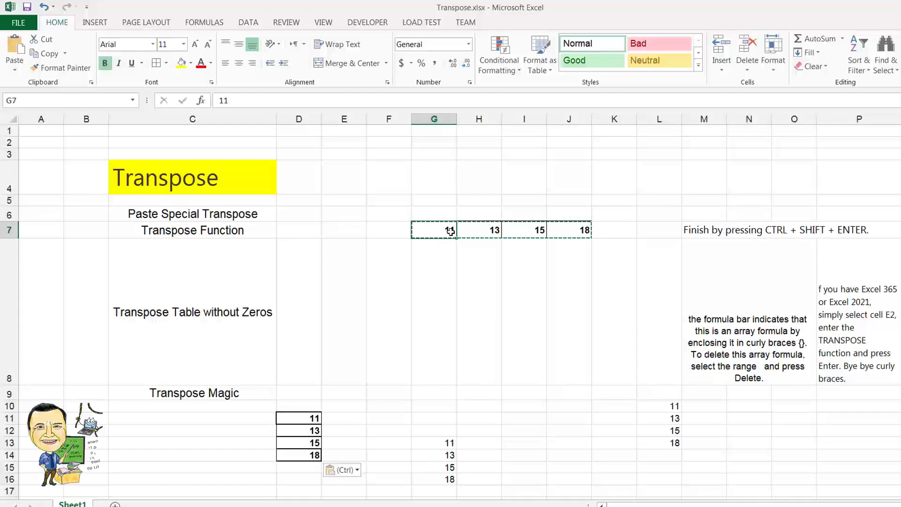
{"action": "type", "text": "44"}
{"action": "key", "text": "Return"}
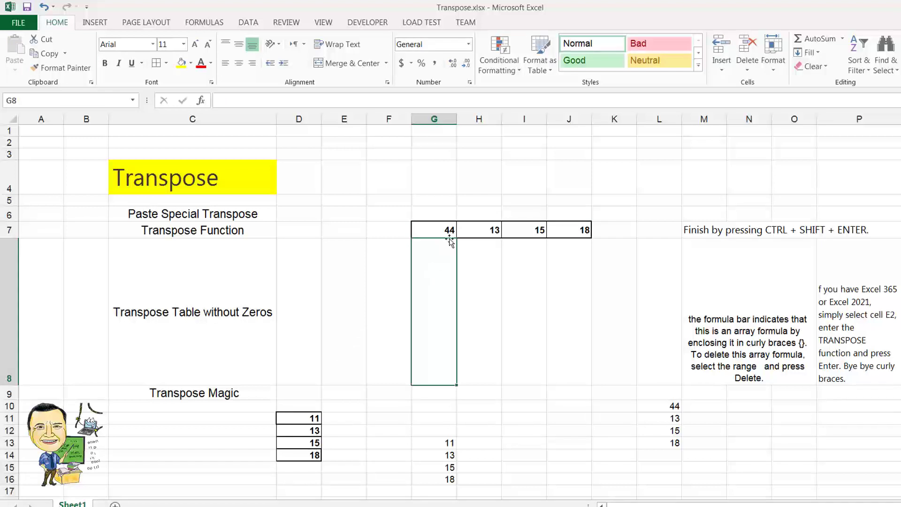
{"action": "left_click", "coordinate": [477, 231]}
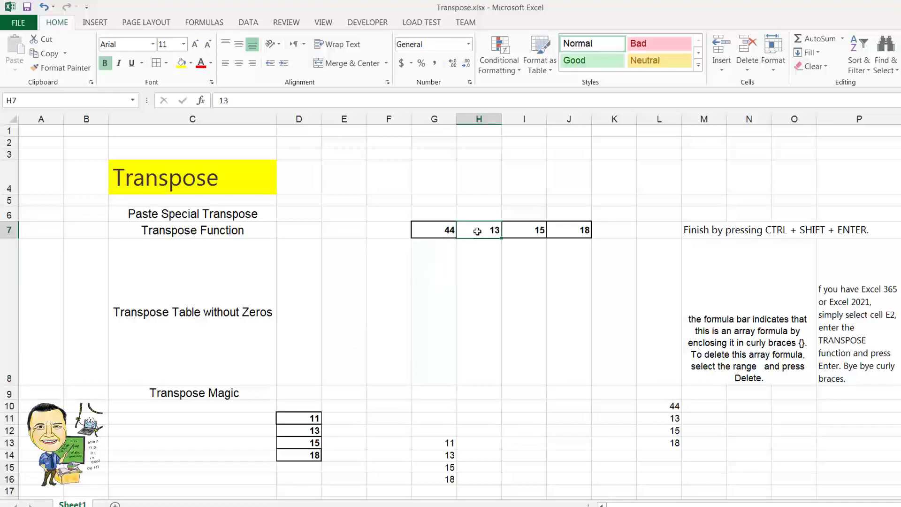
{"action": "type", "text": "12"}
{"action": "key", "text": "Return"}
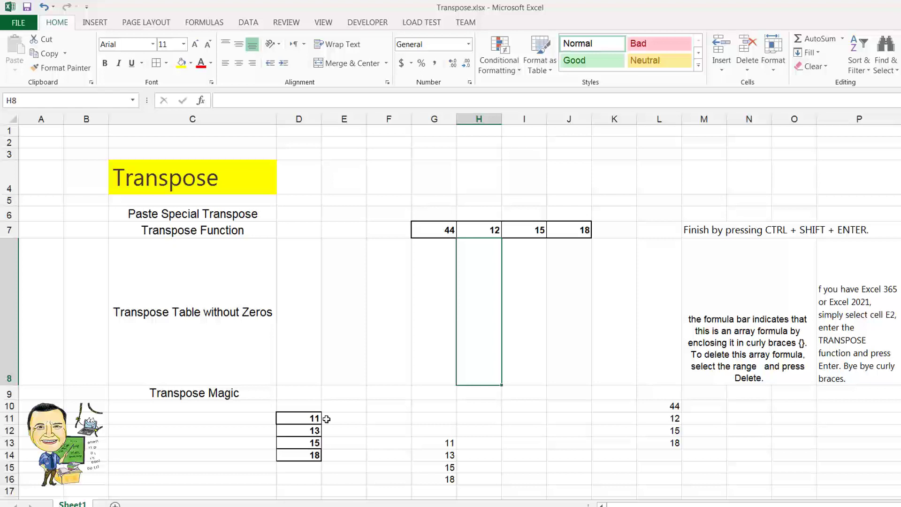
{"action": "left_click", "coordinate": [235, 233]}
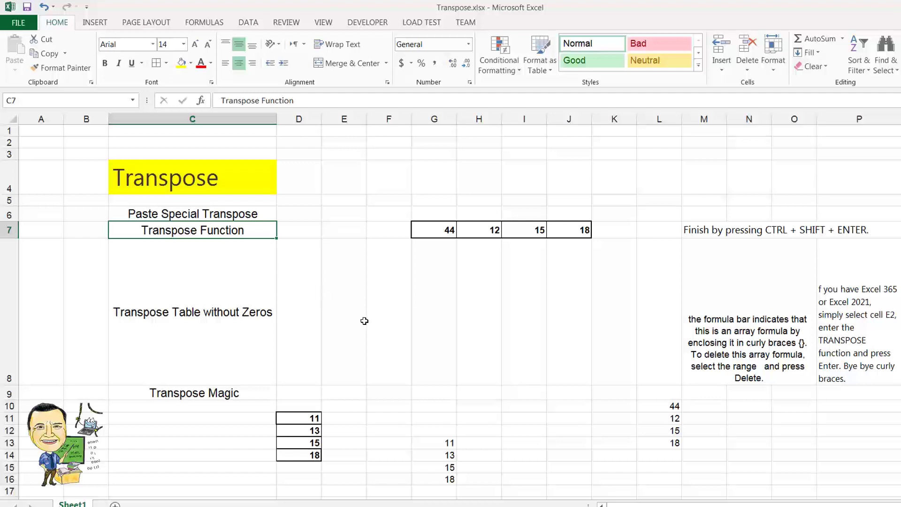
{"action": "left_click", "coordinate": [663, 406]}
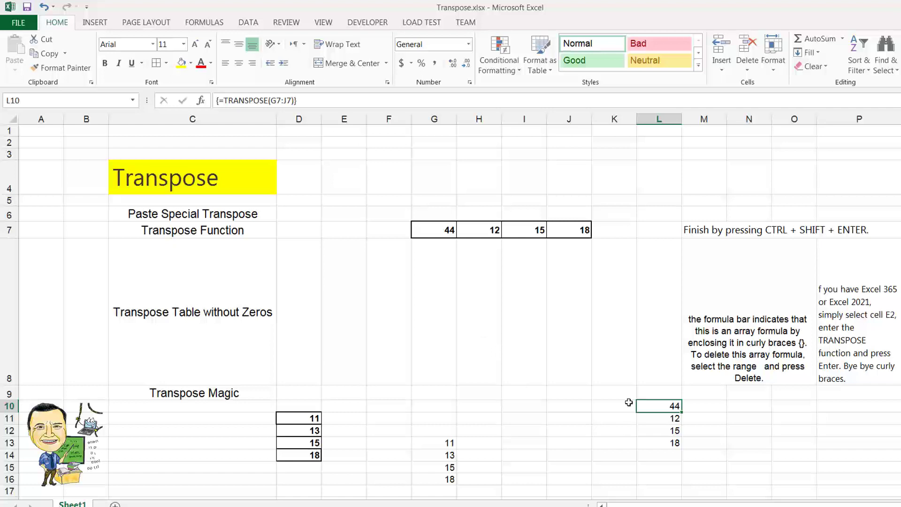
{"action": "right_click", "coordinate": [549, 231]}
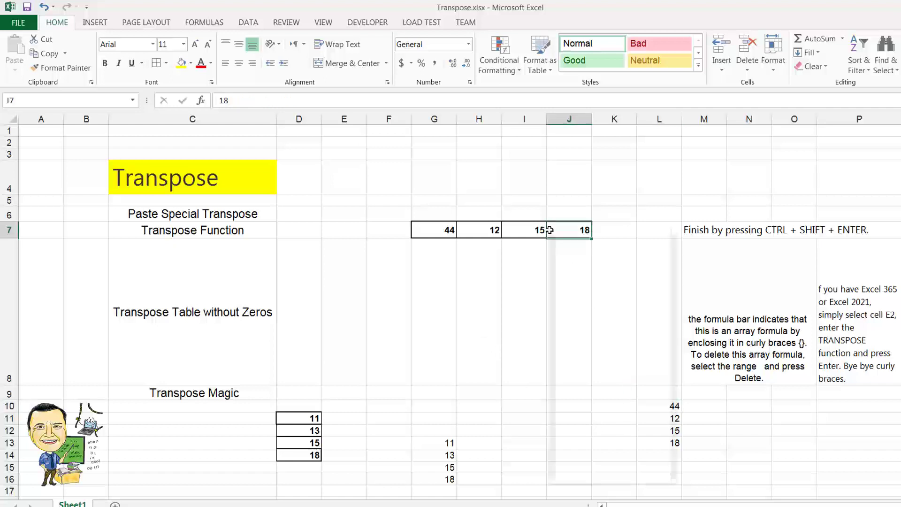
{"action": "left_click", "coordinate": [495, 263]}
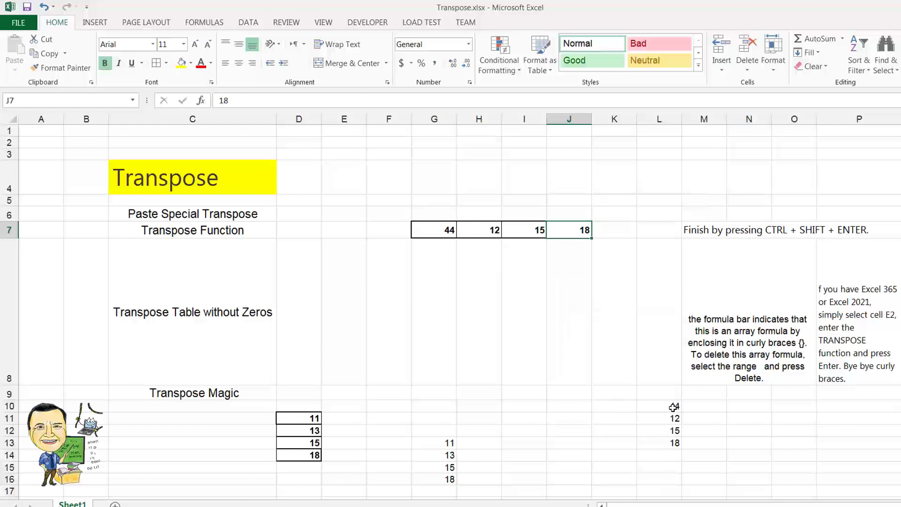
{"action": "left_click", "coordinate": [600, 408]}
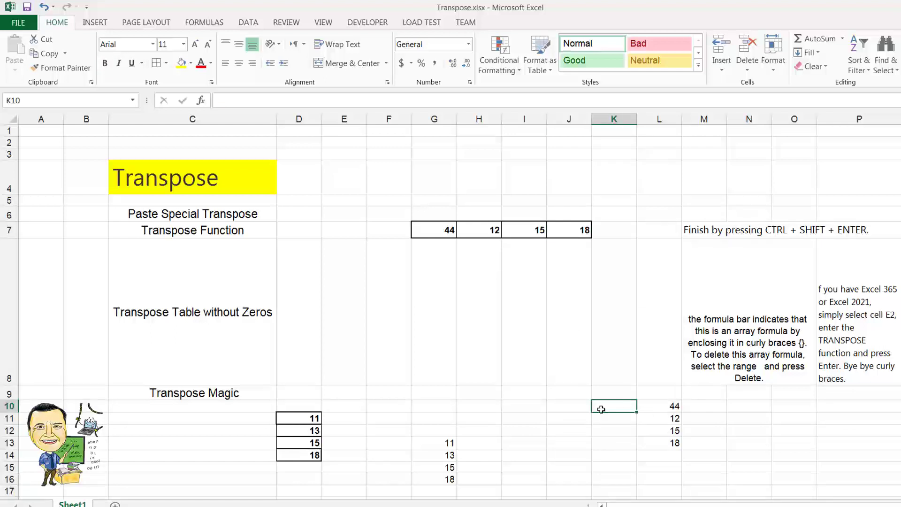
Enter =TRANSPOSE(G7:J7) as an ordinary formula in K10, which returns #VALUE!
{"action": "left_click", "coordinate": [200, 101]}
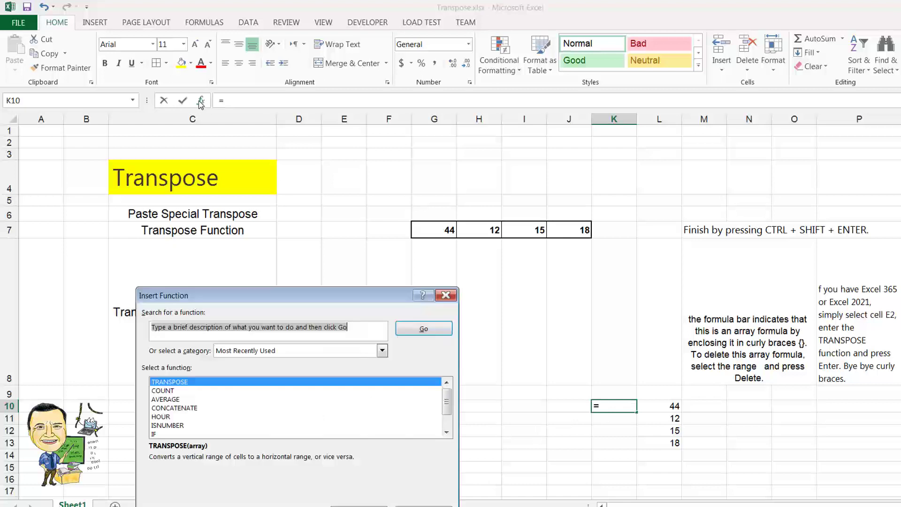
{"action": "double_click", "coordinate": [196, 383]}
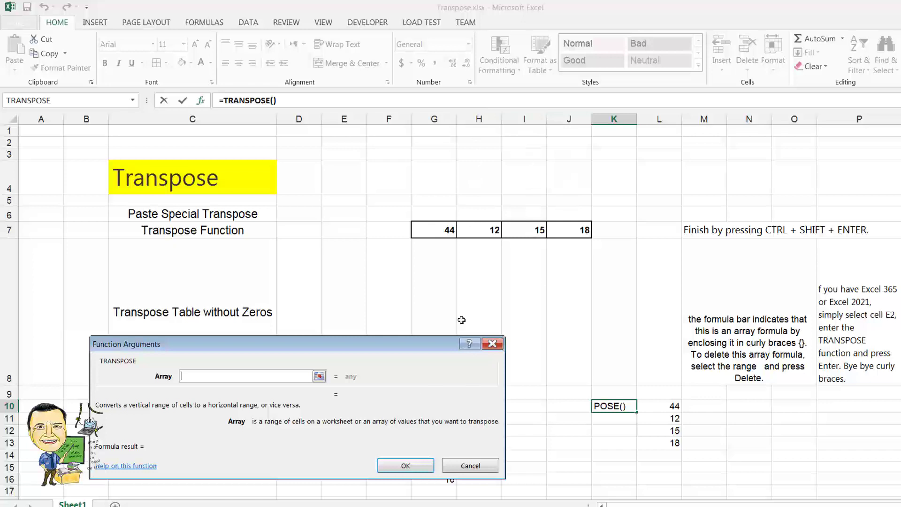
{"action": "left_click_drag", "start_coordinate": [453, 229], "coordinate": [562, 226]}
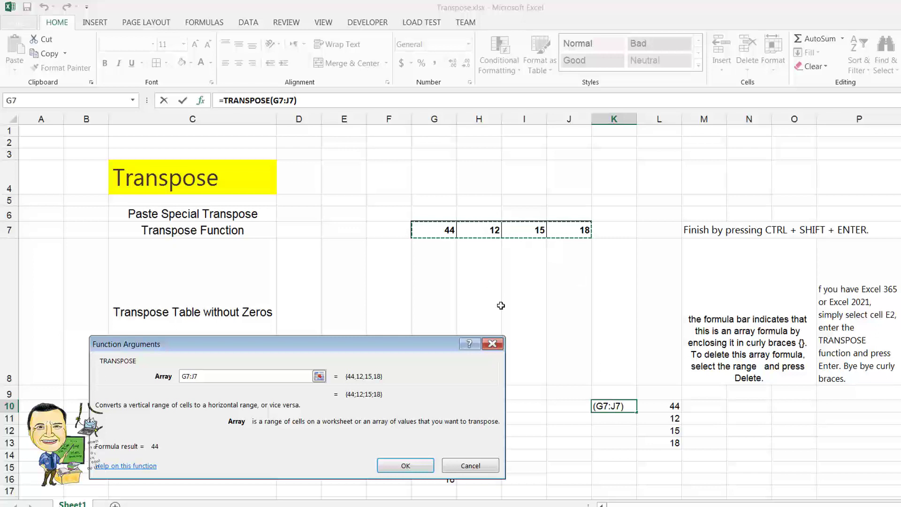
{"action": "key", "text": "Return"}
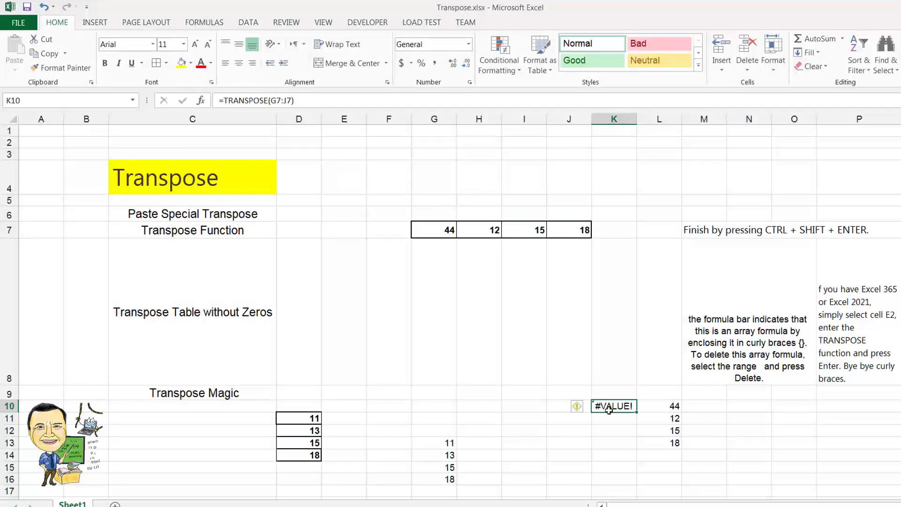
Undo the K10 formula and enter {=TRANSPOSE(G7:J7)} as an array formula across K10:K13
{"action": "left_click", "coordinate": [44, 6]}
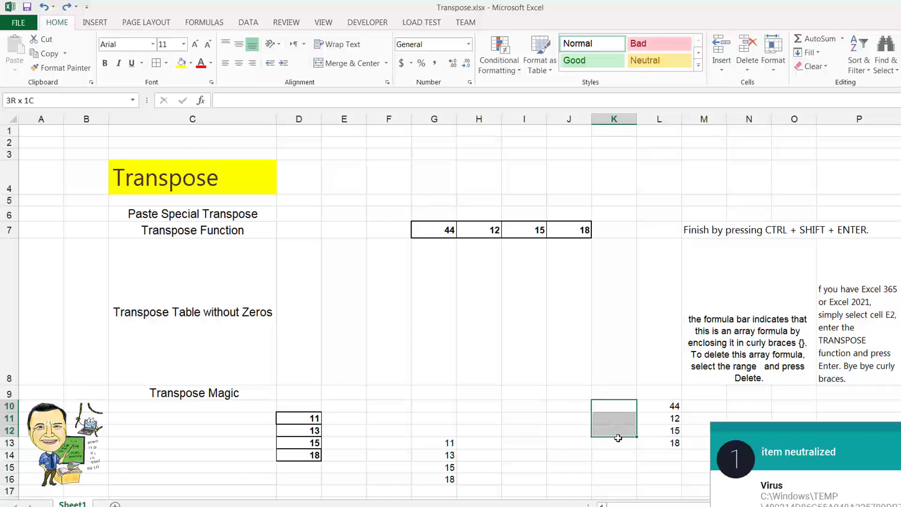
{"action": "left_click_drag", "start_coordinate": [619, 426], "coordinate": [619, 438]}
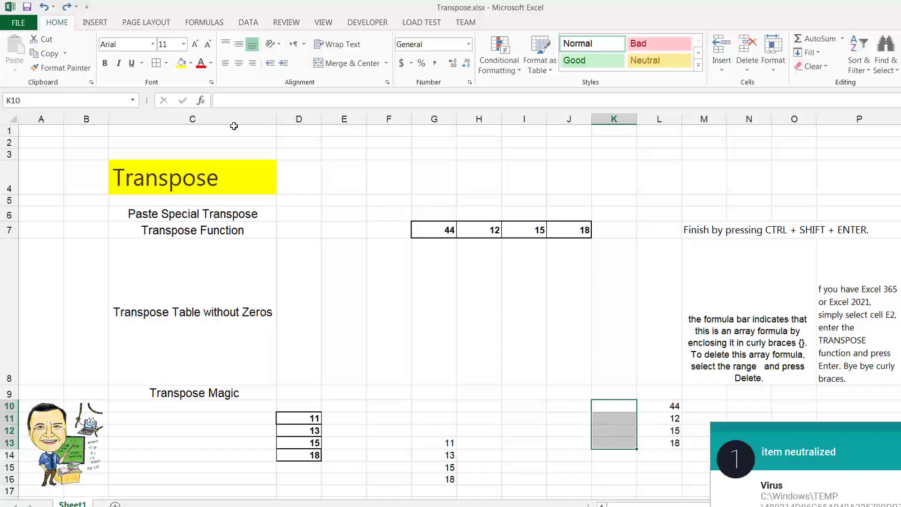
{"action": "left_click", "coordinate": [201, 102]}
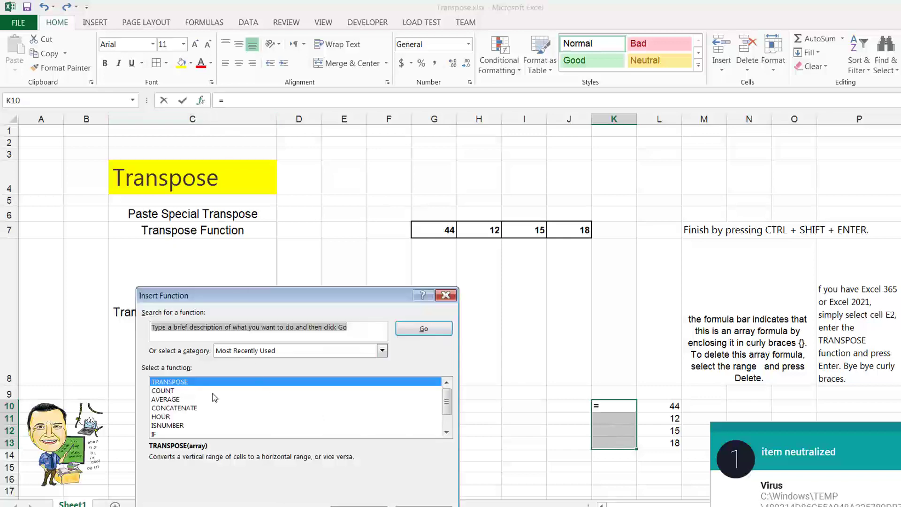
{"action": "double_click", "coordinate": [187, 383]}
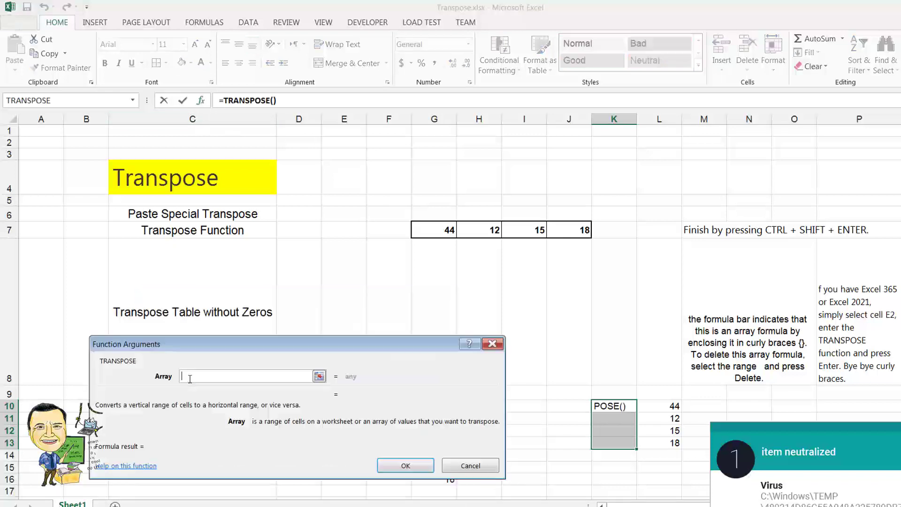
{"action": "left_click", "coordinate": [320, 376]}
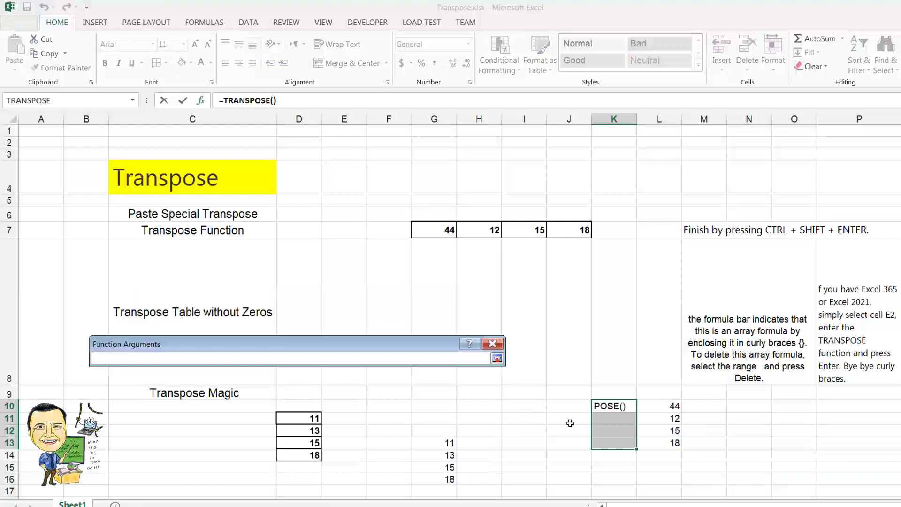
{"action": "left_click", "coordinate": [441, 232]}
{"action": "left_click_drag", "start_coordinate": [441, 232], "coordinate": [559, 231]}
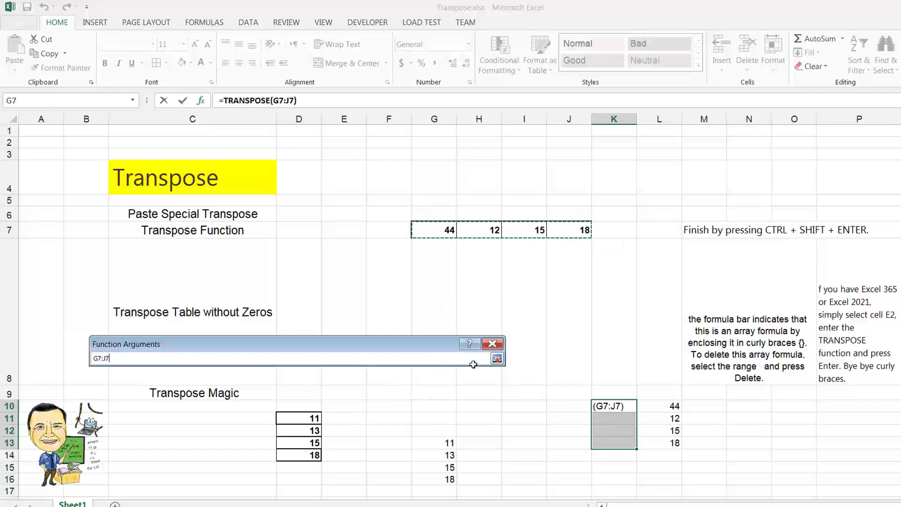
{"action": "left_click", "coordinate": [497, 358]}
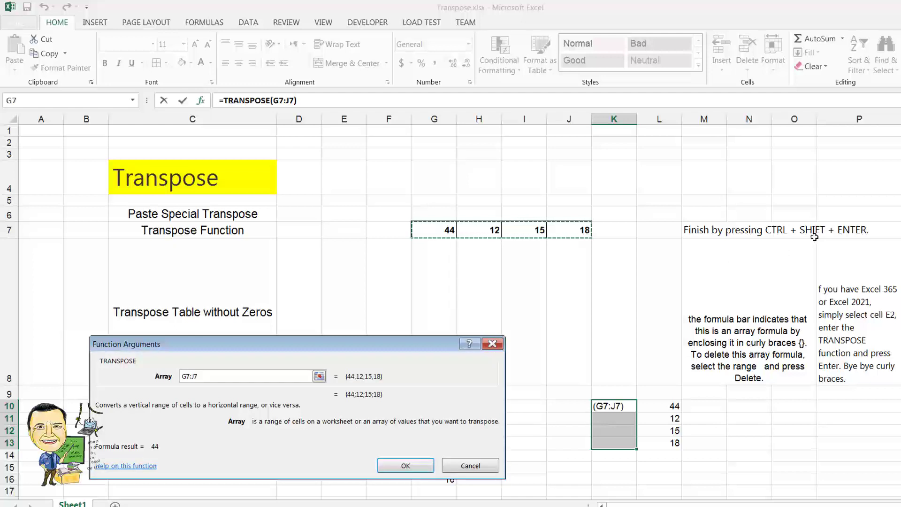
{"action": "key", "text": "ctrl+shift+Return"}
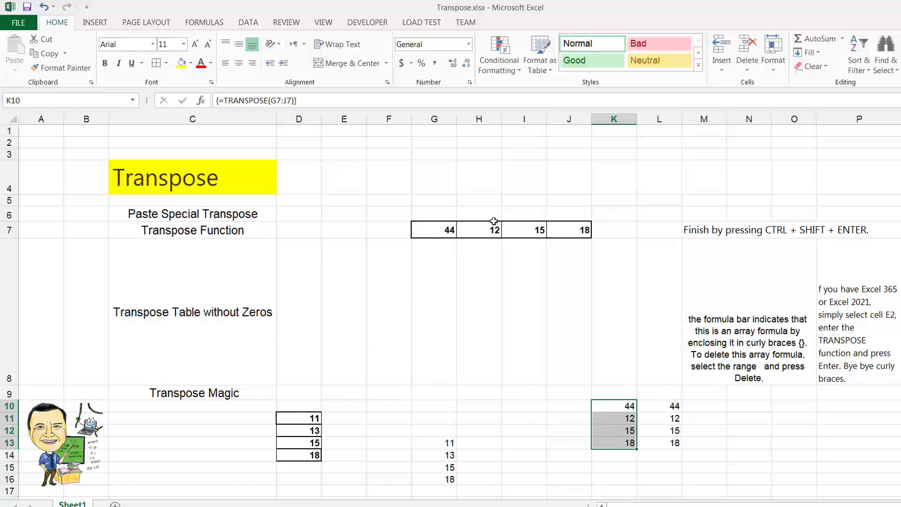
{"action": "left_click", "coordinate": [620, 409]}
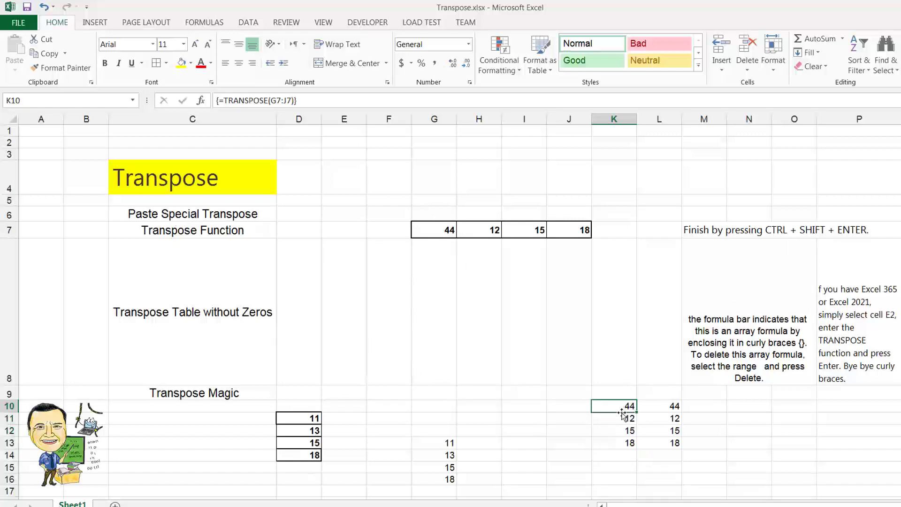
{"action": "left_click", "coordinate": [449, 229]}
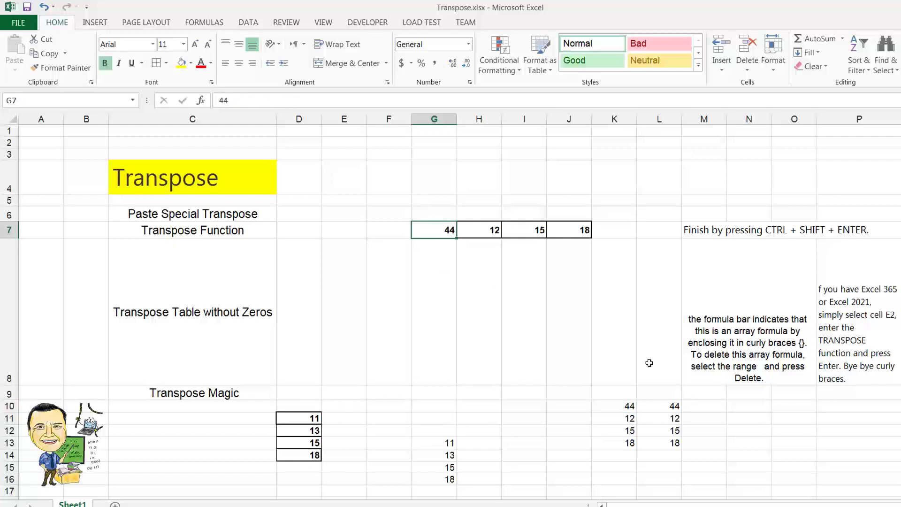
{"action": "left_click", "coordinate": [631, 406]}
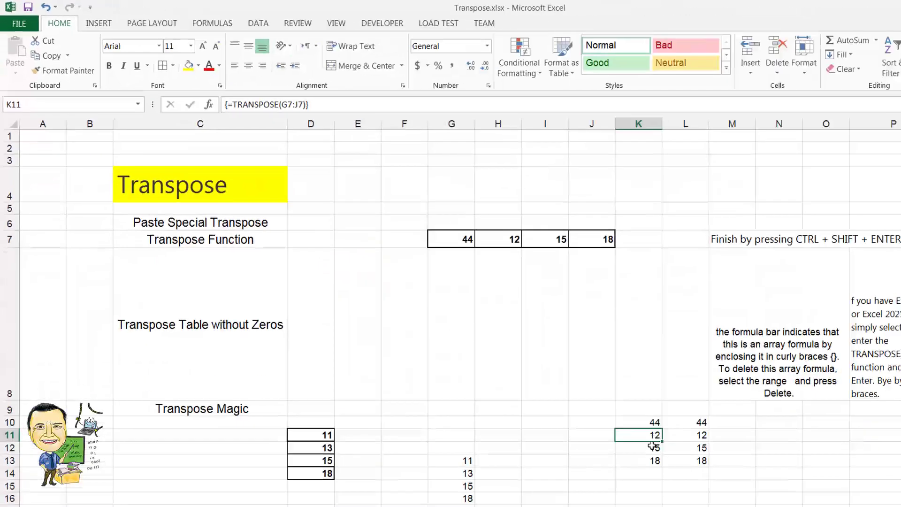
{"action": "left_click", "coordinate": [654, 463]}
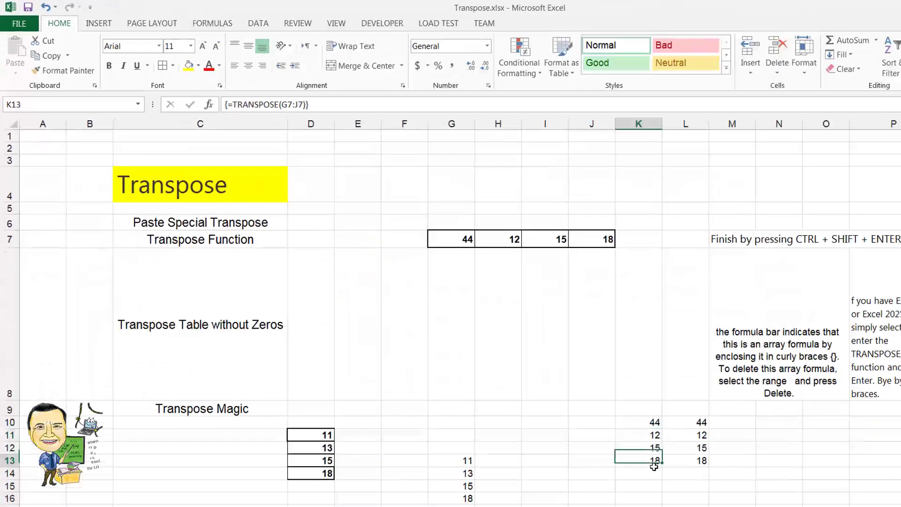
{"action": "left_click", "coordinate": [647, 422]}
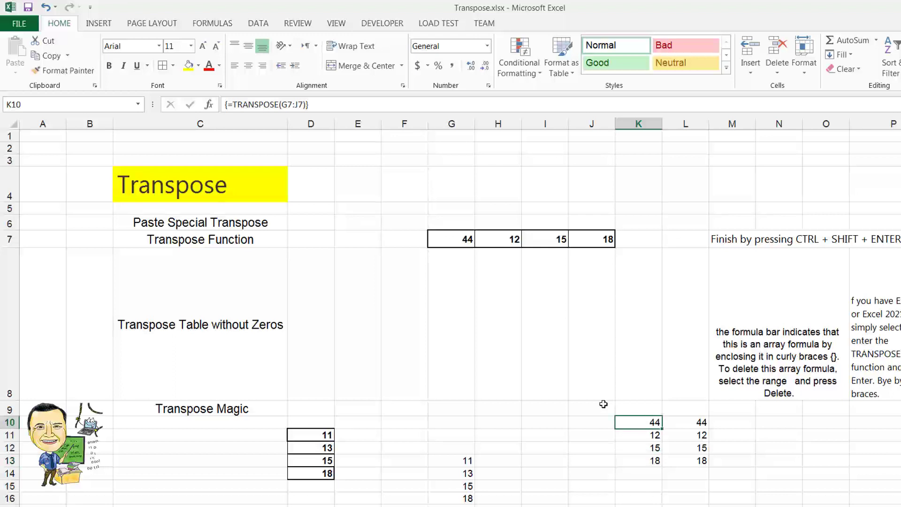
{"action": "left_click", "coordinate": [469, 240]}
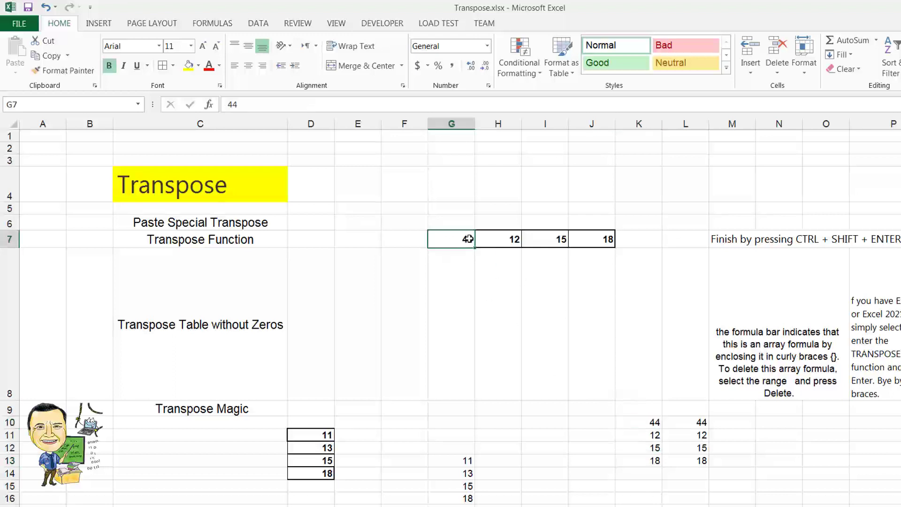
Enter 77 in G7 and check the linked results in columns K and L
{"action": "type", "text": "77"}
{"action": "left_click", "coordinate": [482, 281]}
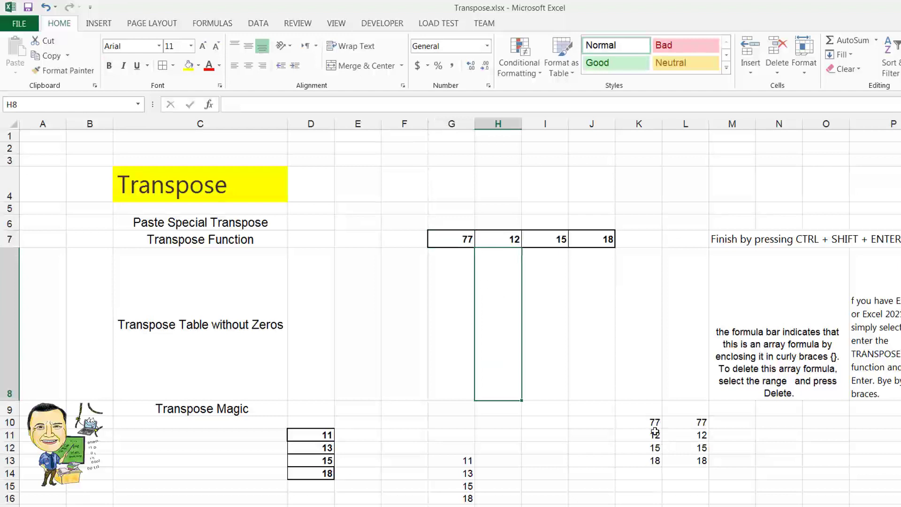
{"action": "left_click", "coordinate": [647, 421]}
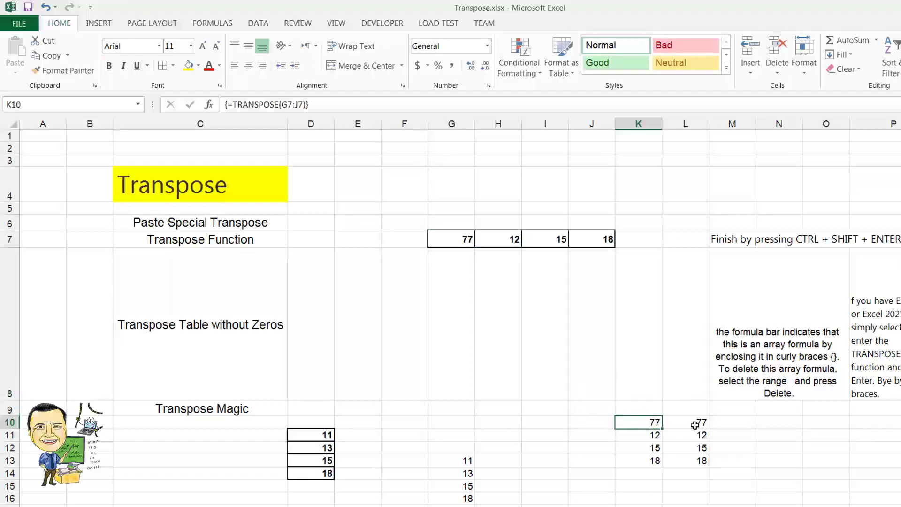
{"action": "left_click_drag", "start_coordinate": [695, 422], "coordinate": [695, 472]}
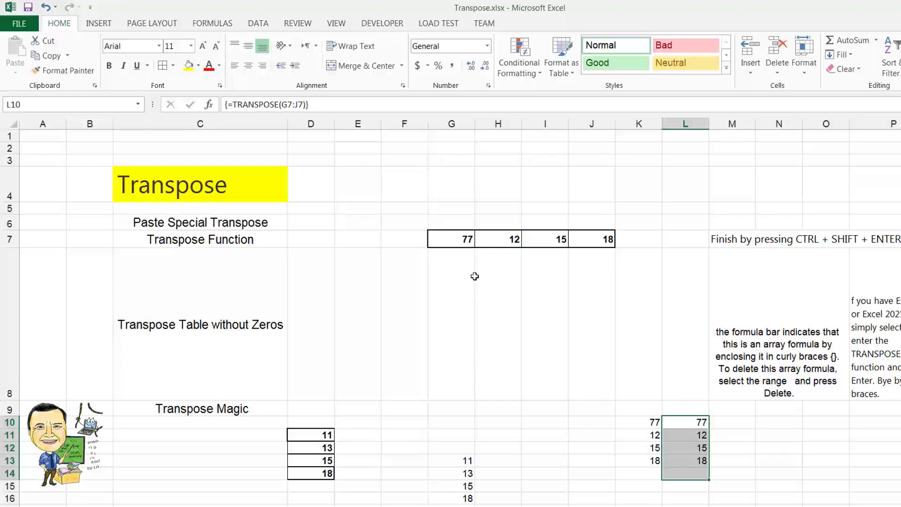
{"action": "left_click", "coordinate": [214, 240]}
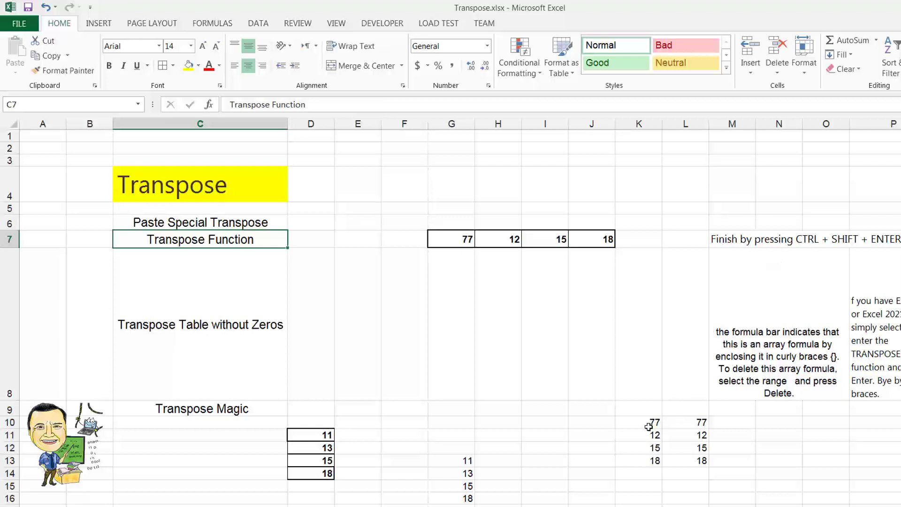
{"action": "left_click", "coordinate": [554, 421]}
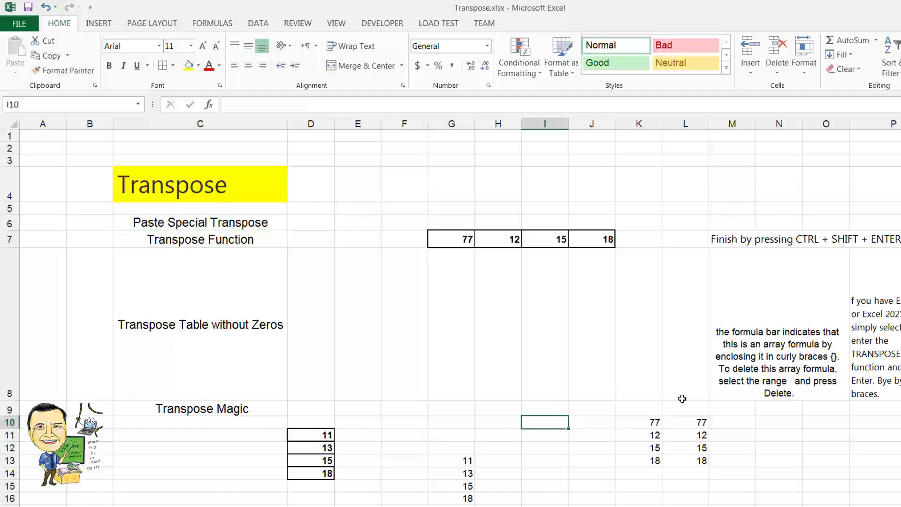
Review the K10:K13 TRANSPOSE arguments (Array G7:J7) and re-confirm it as an array formula
{"action": "left_click", "coordinate": [658, 424]}
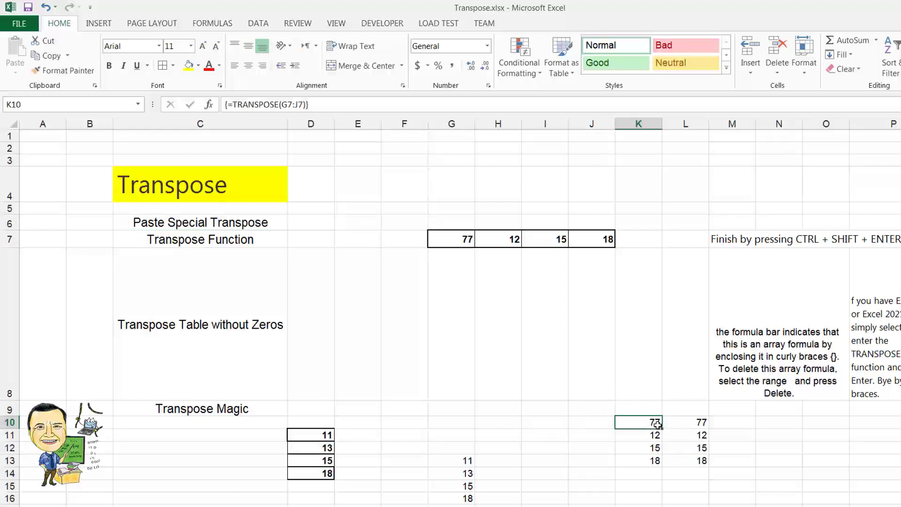
{"action": "left_click_drag", "start_coordinate": [657, 424], "coordinate": [656, 463]}
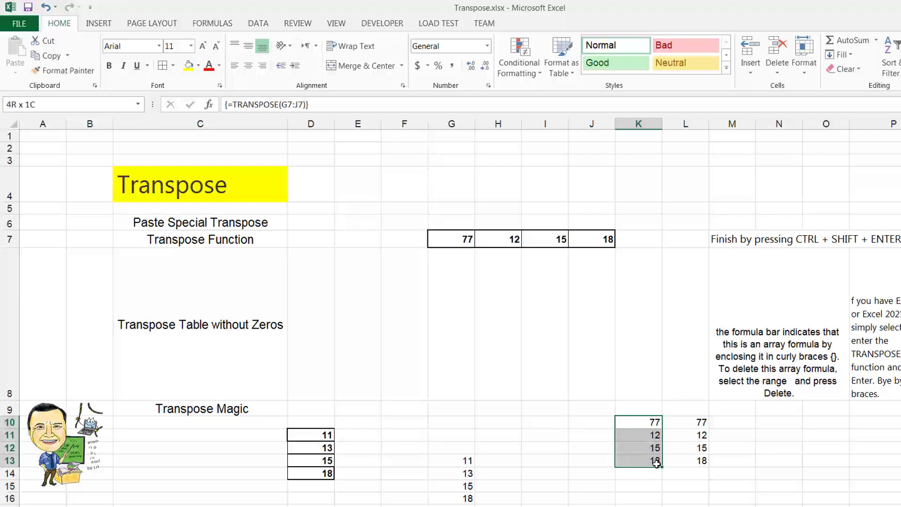
{"action": "left_click", "coordinate": [208, 104]}
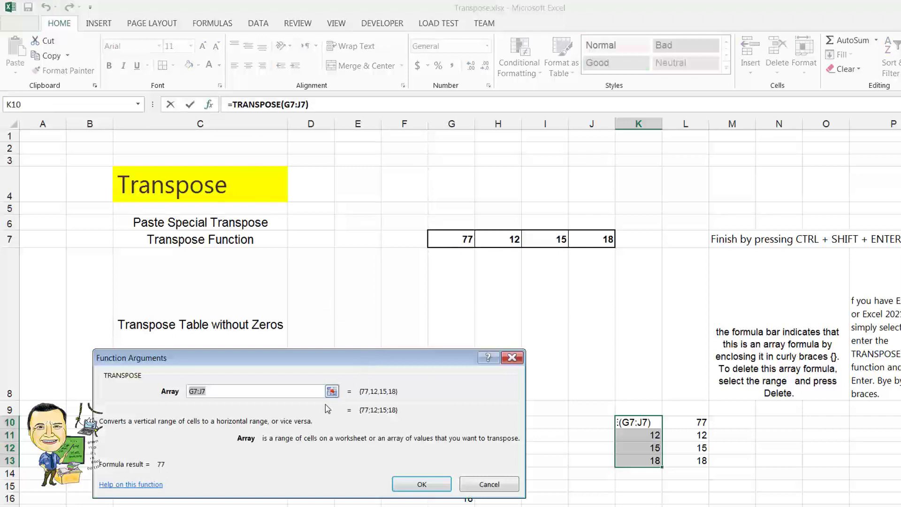
{"action": "left_click", "coordinate": [332, 391]}
{"action": "left_click_drag", "start_coordinate": [453, 247], "coordinate": [583, 240]}
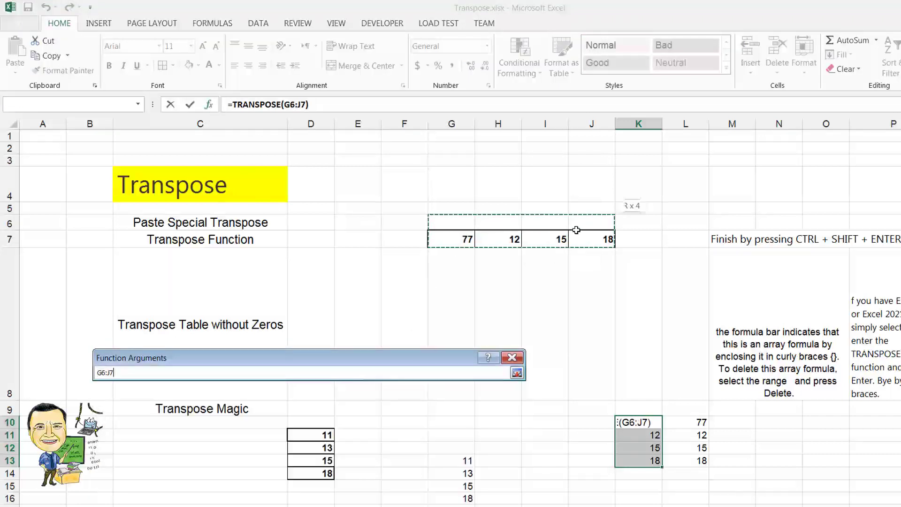
{"action": "left_click", "coordinate": [516, 372]}
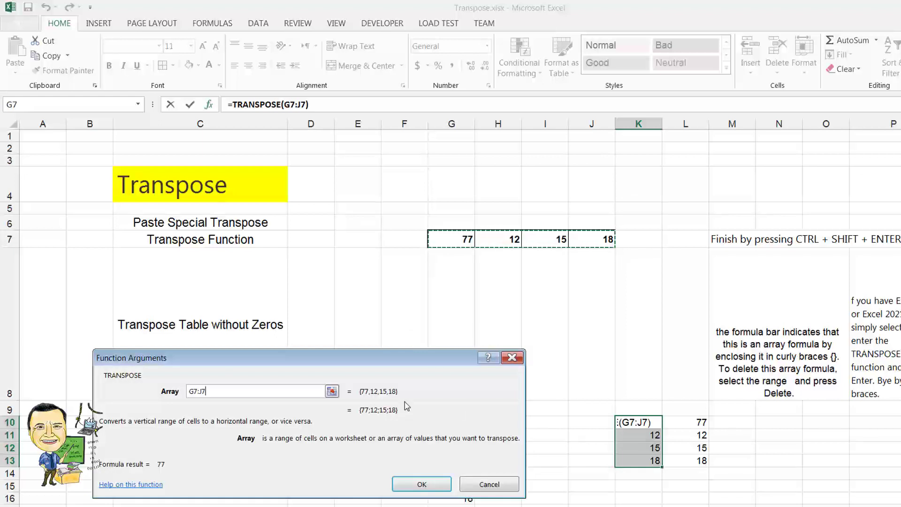
{"action": "key", "text": "ctrl+shift+Return"}
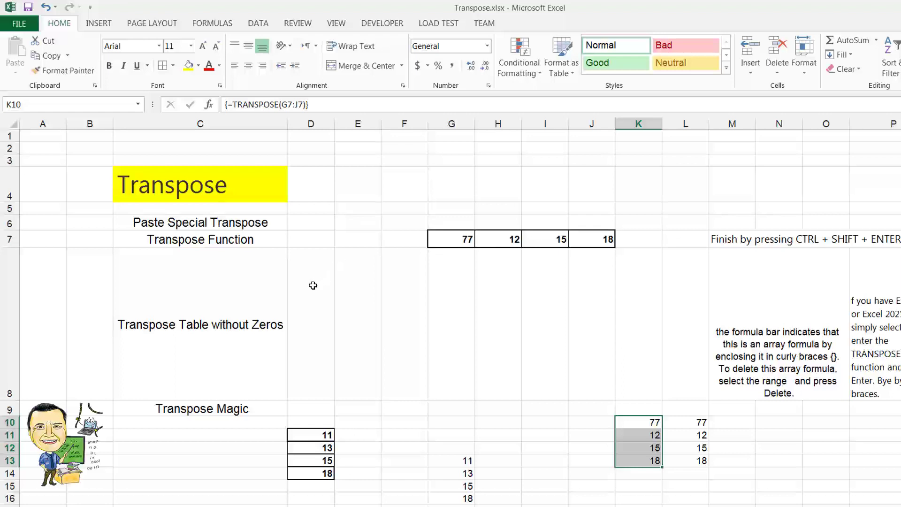
Copy the two-row table F19:I20
{"action": "scroll", "coordinate": [313, 286], "scroll_direction": "down", "scroll_amount": 1}
{"action": "scroll", "coordinate": [313, 288], "scroll_direction": "down", "scroll_amount": 1}
{"action": "scroll", "coordinate": [316, 290], "scroll_direction": "down", "scroll_amount": 1}
{"action": "scroll", "coordinate": [425, 318], "scroll_direction": "up", "scroll_amount": 3}
{"action": "scroll", "coordinate": [423, 395], "scroll_direction": "down", "scroll_amount": 2}
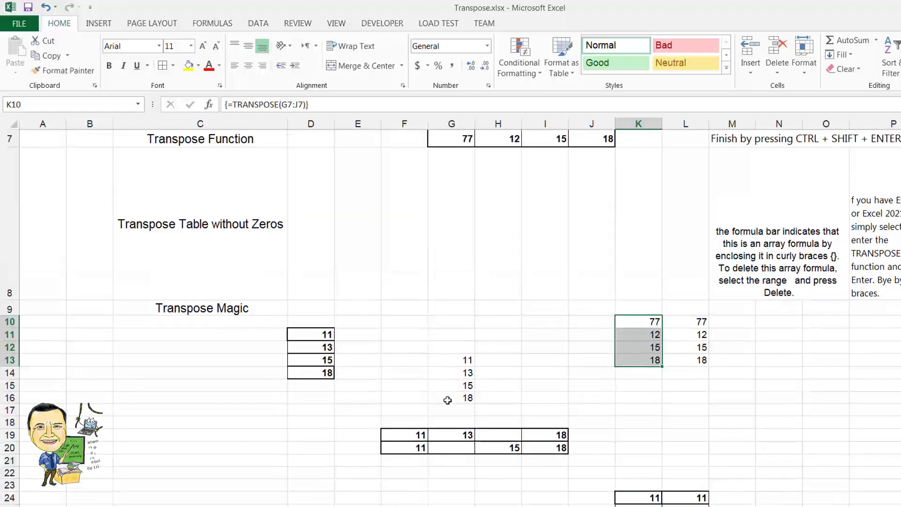
{"action": "scroll", "coordinate": [448, 404], "scroll_direction": "down", "scroll_amount": 1}
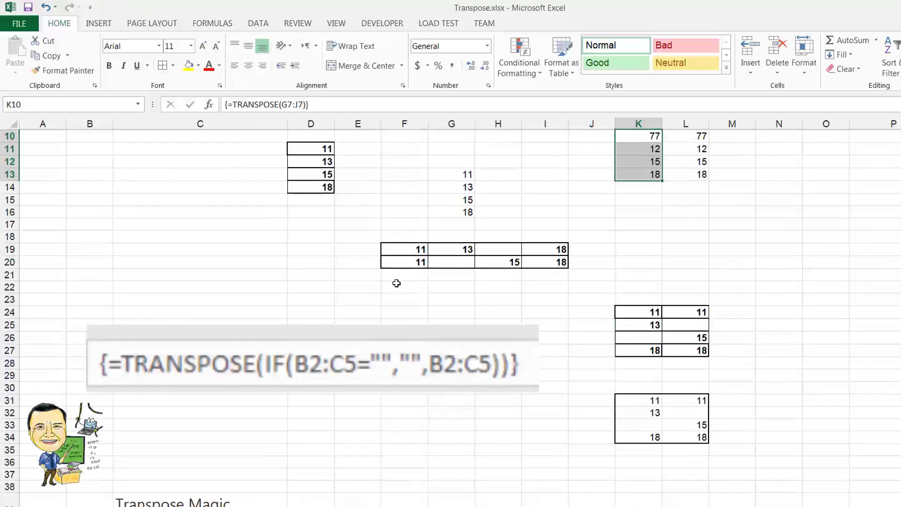
{"action": "scroll", "coordinate": [396, 282], "scroll_direction": "up", "scroll_amount": 3}
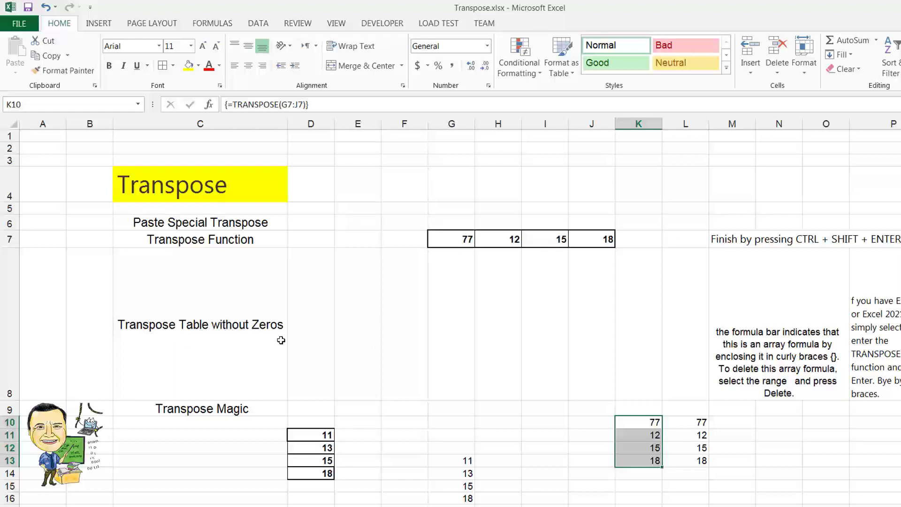
{"action": "scroll", "coordinate": [495, 358], "scroll_direction": "down", "scroll_amount": 1}
{"action": "scroll", "coordinate": [496, 359], "scroll_direction": "down", "scroll_amount": 1}
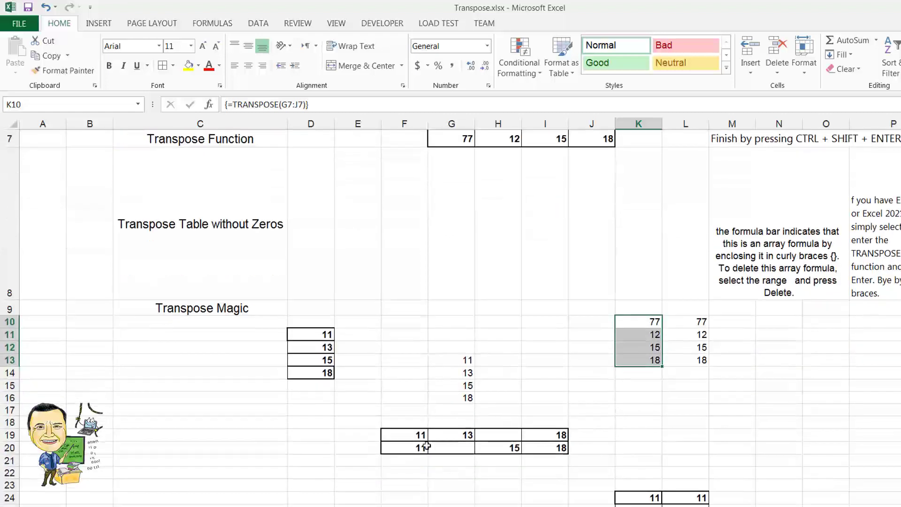
{"action": "left_click_drag", "start_coordinate": [403, 434], "coordinate": [567, 444]}
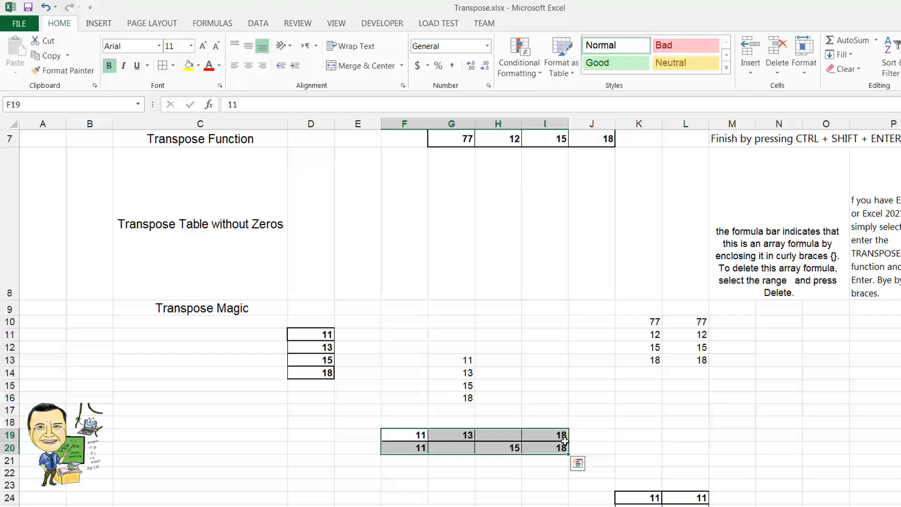
{"action": "right_click", "coordinate": [563, 440]}
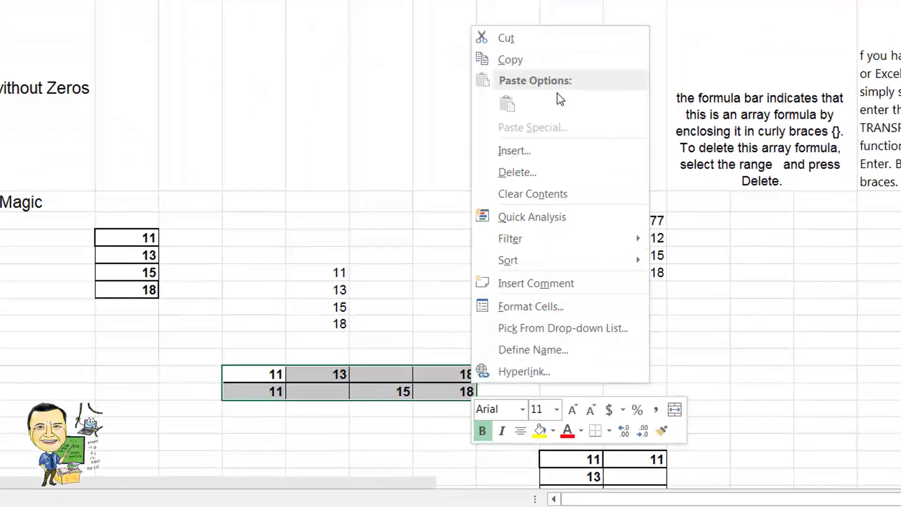
{"action": "left_click", "coordinate": [511, 60]}
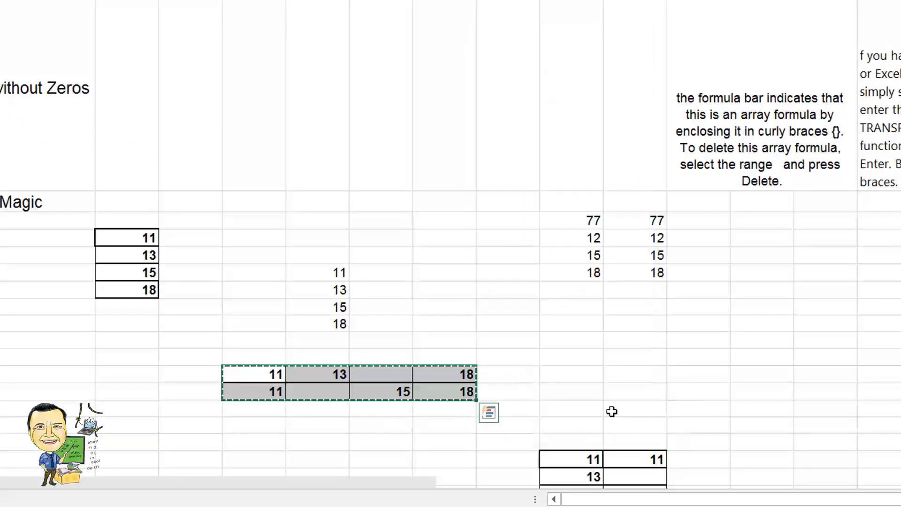
Paste the table transposed to the right as a four-row, two-column block, blanks staying empty
{"action": "left_click", "coordinate": [763, 394]}
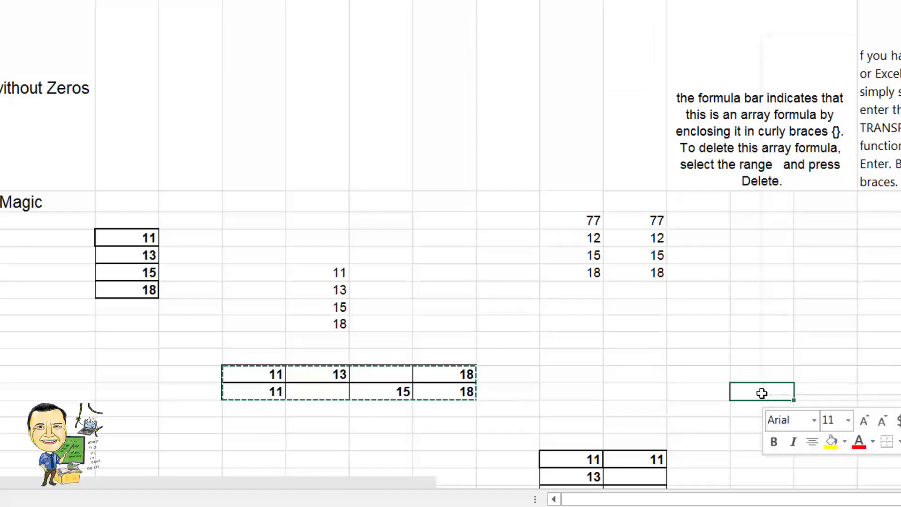
{"action": "right_click", "coordinate": [761, 394]}
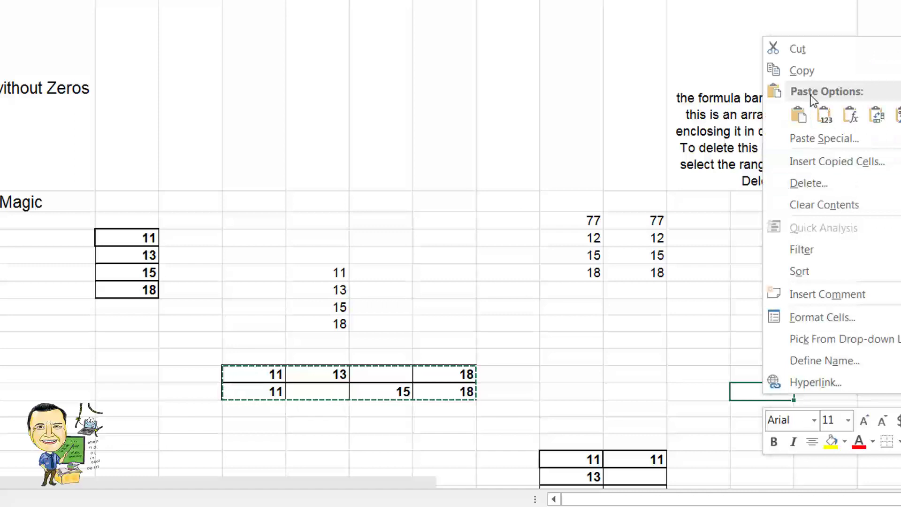
{"action": "left_click", "coordinate": [813, 139]}
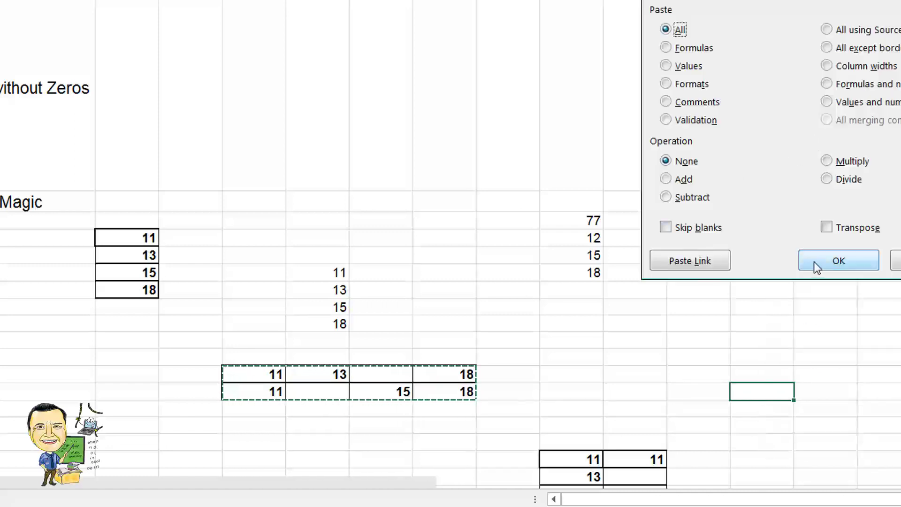
{"action": "left_click", "coordinate": [847, 228]}
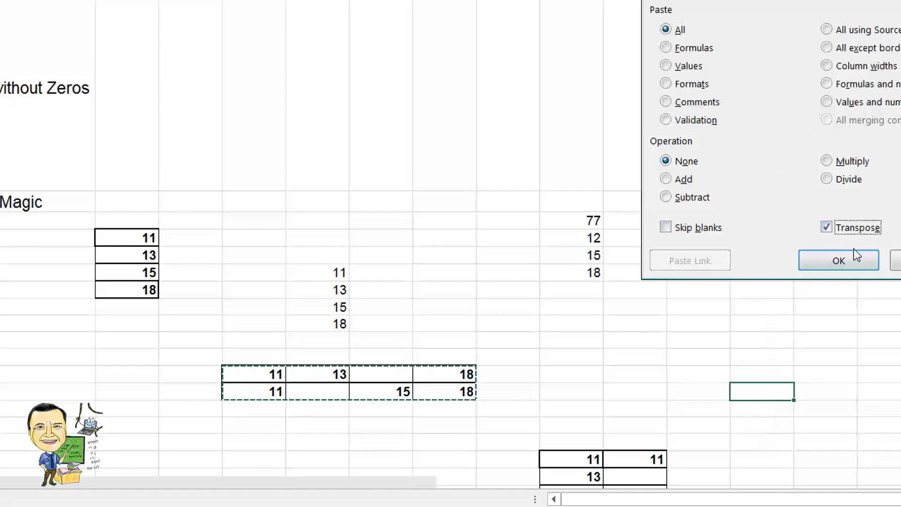
{"action": "left_click", "coordinate": [840, 261]}
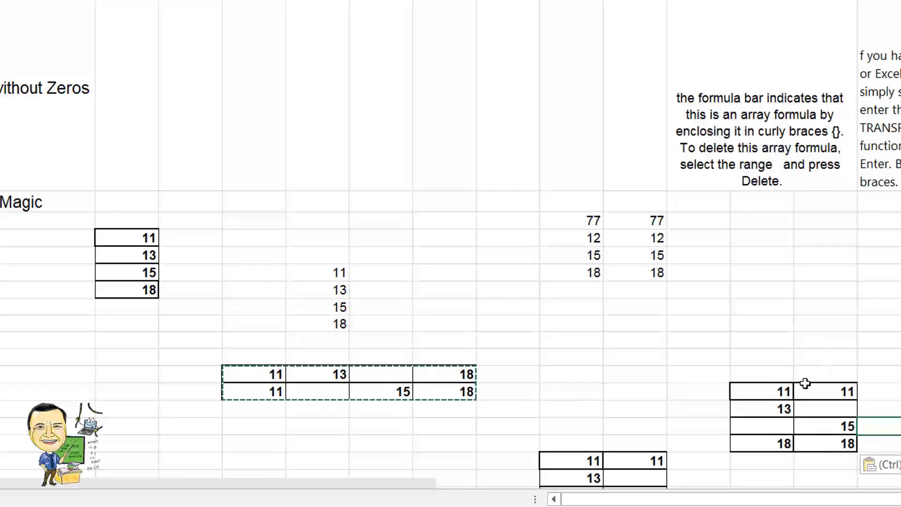
{"action": "left_click_drag", "start_coordinate": [766, 394], "coordinate": [833, 446]}
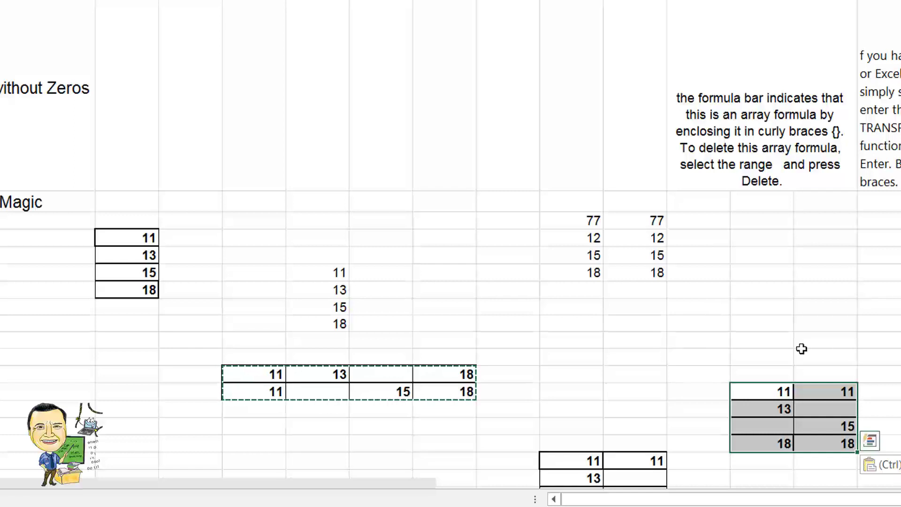
{"action": "scroll", "coordinate": [517, 342], "scroll_direction": "down", "scroll_amount": 3}
{"action": "scroll", "coordinate": [517, 342], "scroll_direction": "down", "scroll_amount": 5}
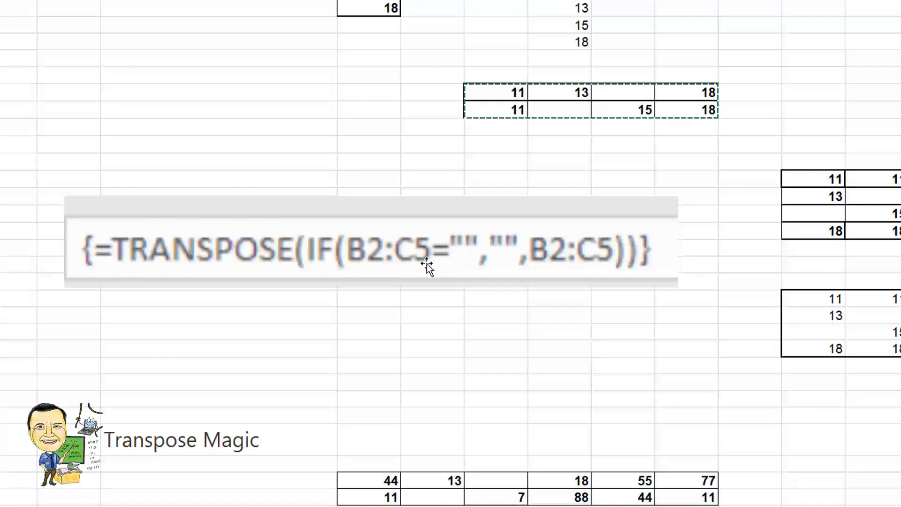
{"action": "scroll", "coordinate": [422, 259], "scroll_direction": "up", "scroll_amount": 7}
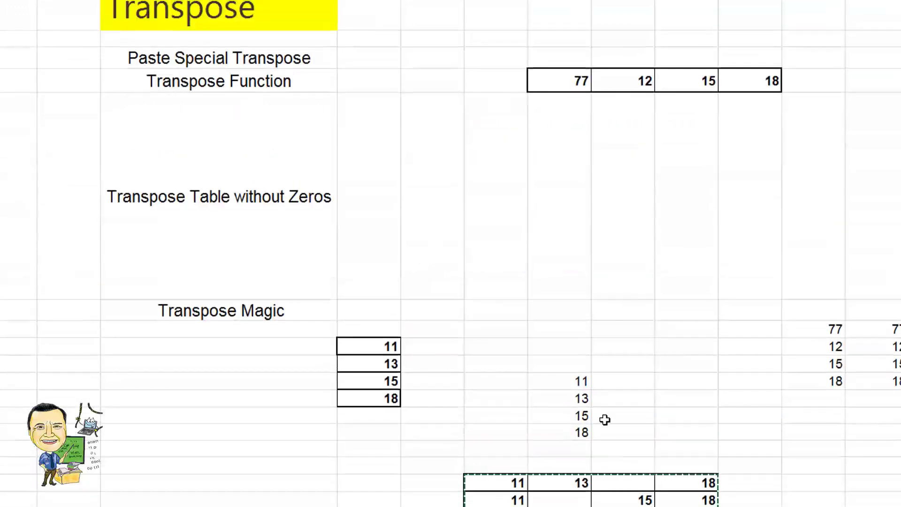
{"action": "scroll", "coordinate": [610, 458], "scroll_direction": "down", "scroll_amount": 2}
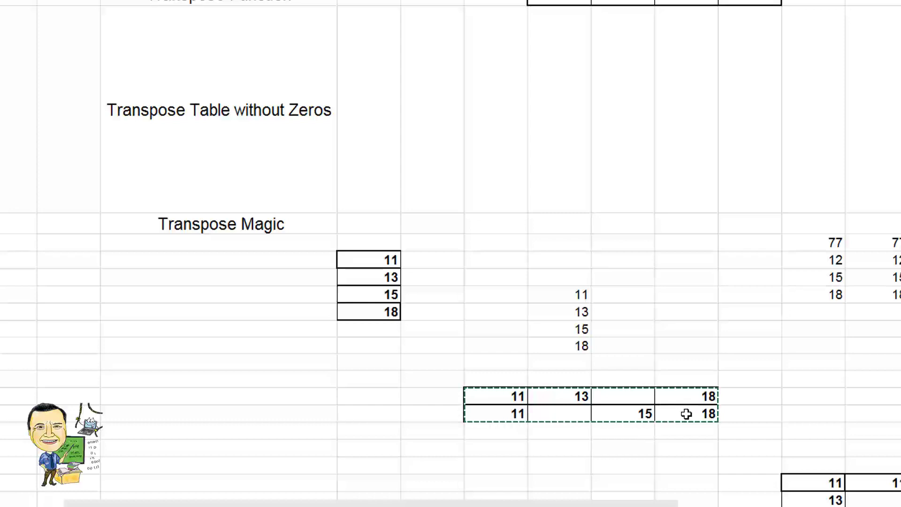
{"action": "left_click_drag", "start_coordinate": [509, 394], "coordinate": [684, 417]}
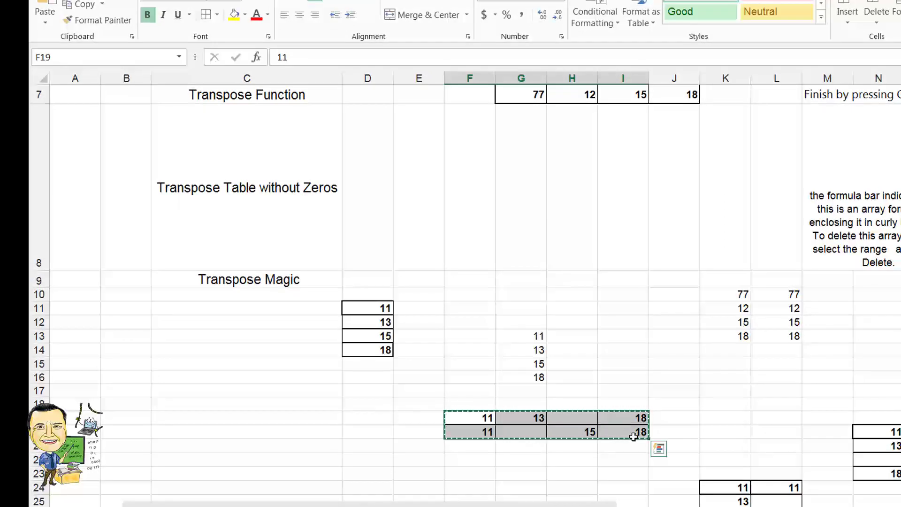
{"action": "scroll", "coordinate": [440, 417], "scroll_direction": "down", "scroll_amount": 2}
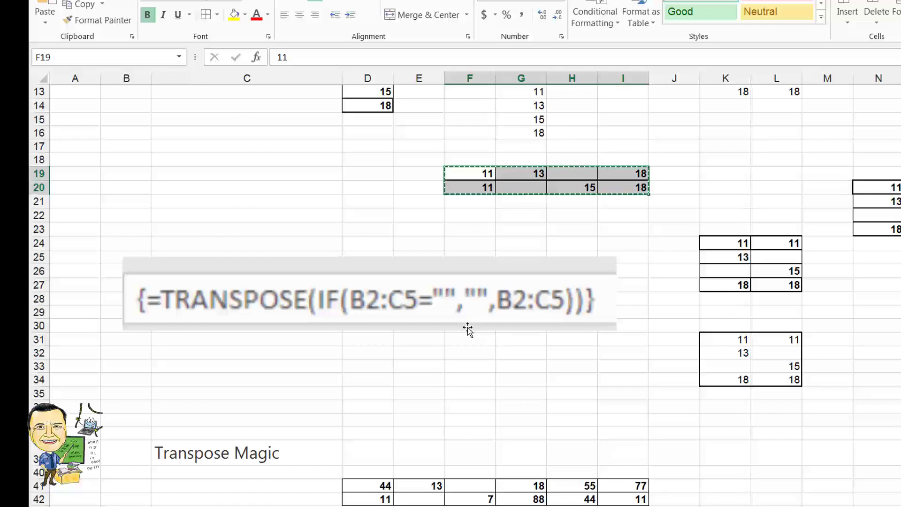
{"action": "key", "text": "ctrl+v"}
{"action": "key", "text": "ctrl+v"}
{"action": "key", "text": "ctrl+v"}
{"action": "scroll", "coordinate": [427, 416], "scroll_direction": "up", "scroll_amount": 1}
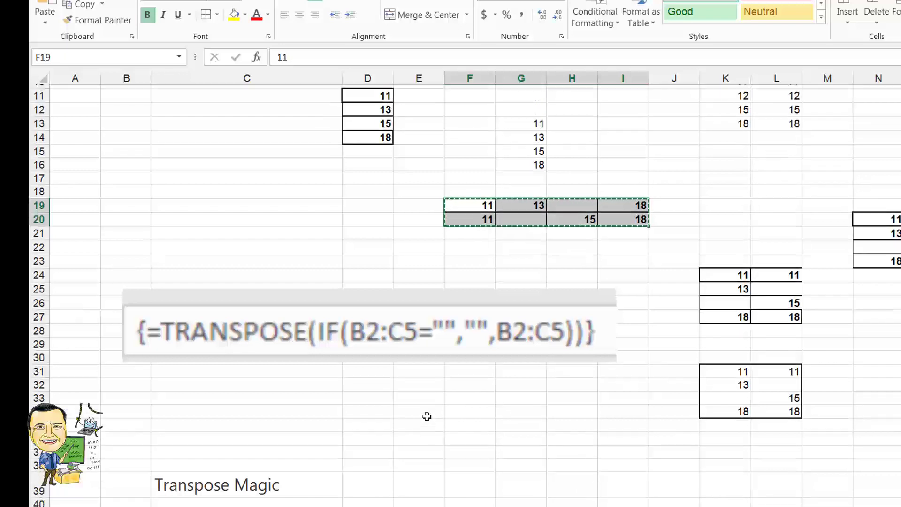
{"action": "scroll", "coordinate": [375, 410], "scroll_direction": "up", "scroll_amount": 3}
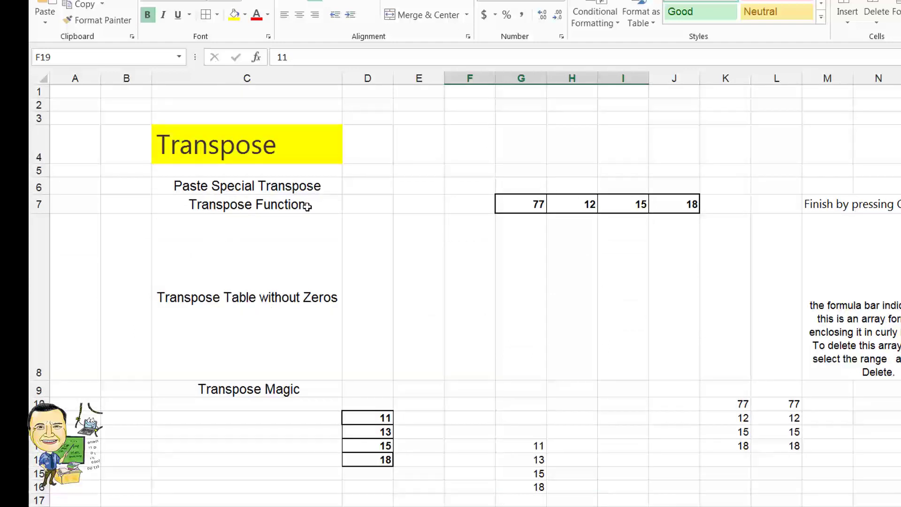
{"action": "scroll", "coordinate": [306, 207], "scroll_direction": "down", "scroll_amount": 1}
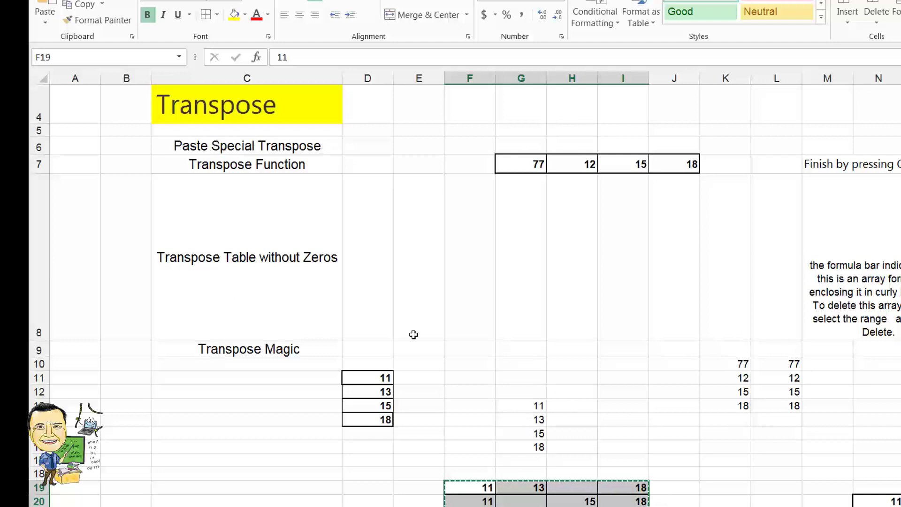
{"action": "scroll", "coordinate": [413, 353], "scroll_direction": "down", "scroll_amount": 5}
{"action": "scroll", "coordinate": [413, 353], "scroll_direction": "down", "scroll_amount": 2}
{"action": "scroll", "coordinate": [413, 353], "scroll_direction": "down", "scroll_amount": 1}
Replace the 13 in E41 with 55 and confirm the linked transposed cell shows 55
{"action": "left_click_drag", "start_coordinate": [379, 280], "coordinate": [630, 296]}
{"action": "right_click", "coordinate": [604, 291]}
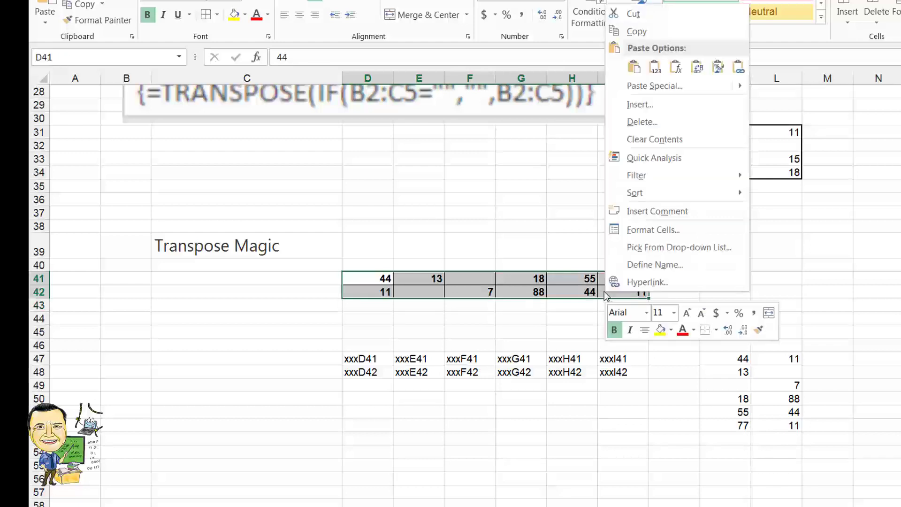
{"action": "key", "text": "Escape"}
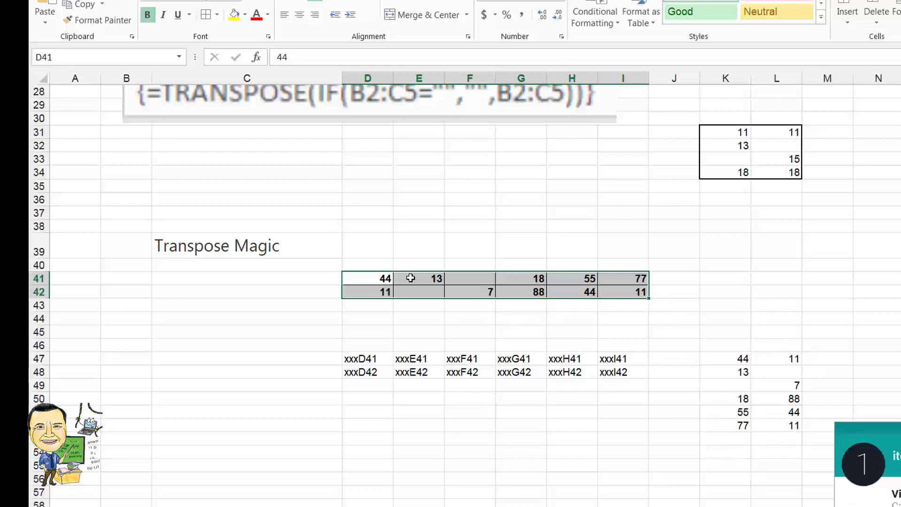
{"action": "left_click", "coordinate": [428, 288]}
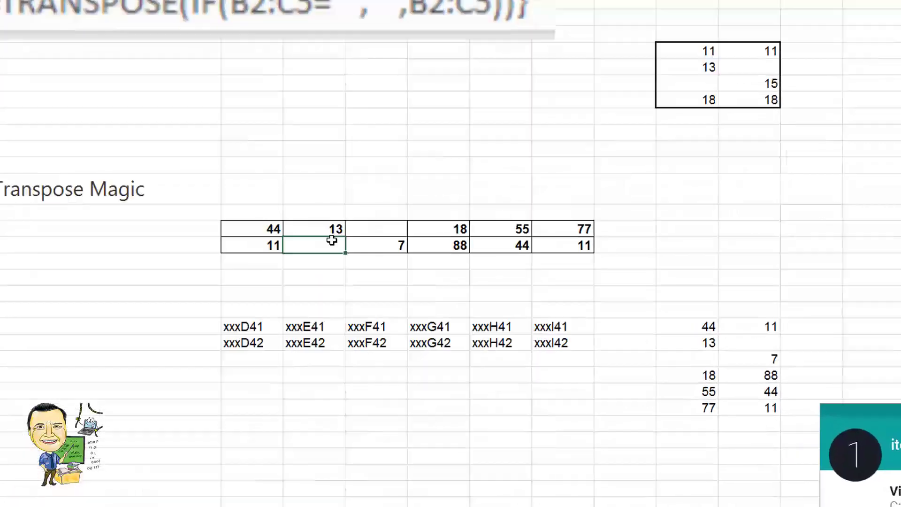
{"action": "left_click", "coordinate": [437, 278]}
{"action": "key", "text": "Delete"}
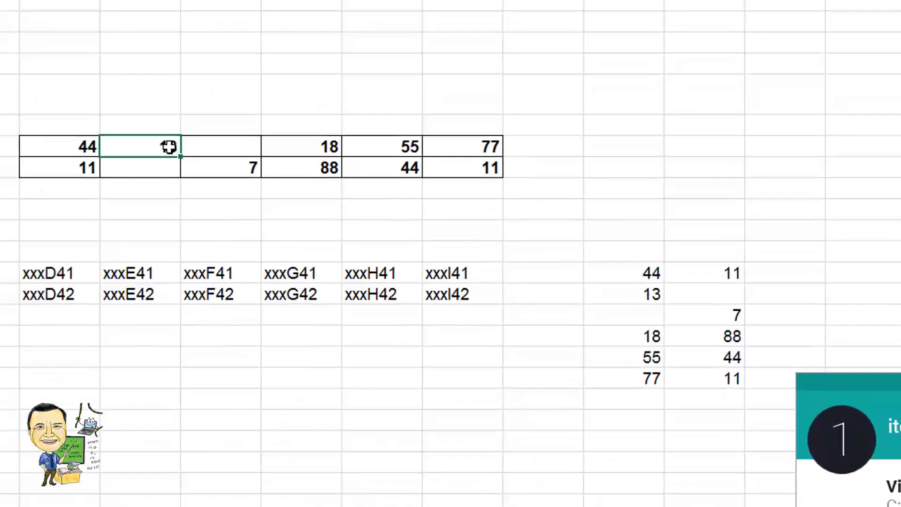
{"action": "type", "text": "55"}
{"action": "left_click", "coordinate": [166, 379]}
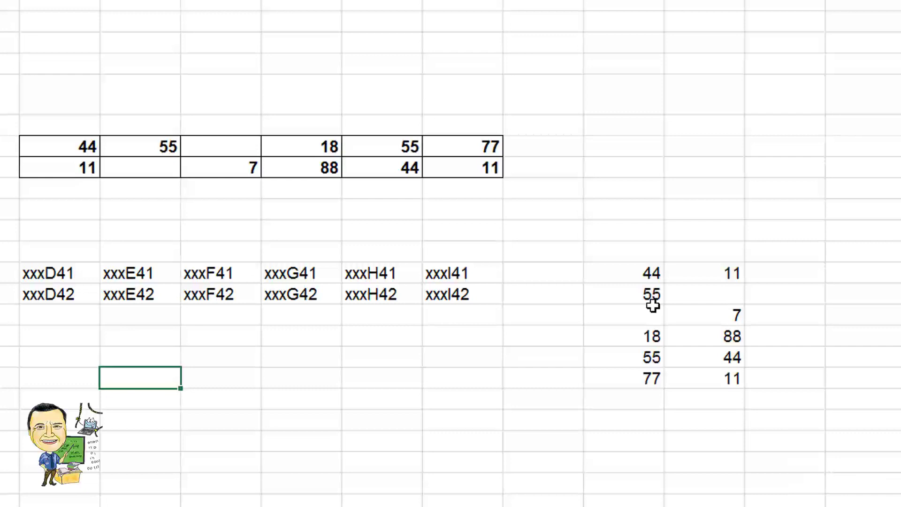
{"action": "left_click", "coordinate": [651, 295]}
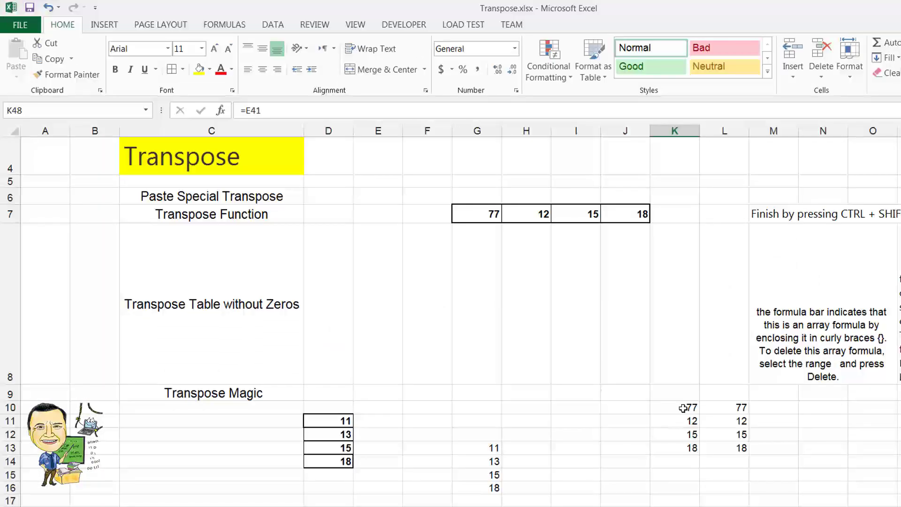
Inspect the transposed formulas in cells K10 through K13
{"action": "left_click", "coordinate": [683, 408]}
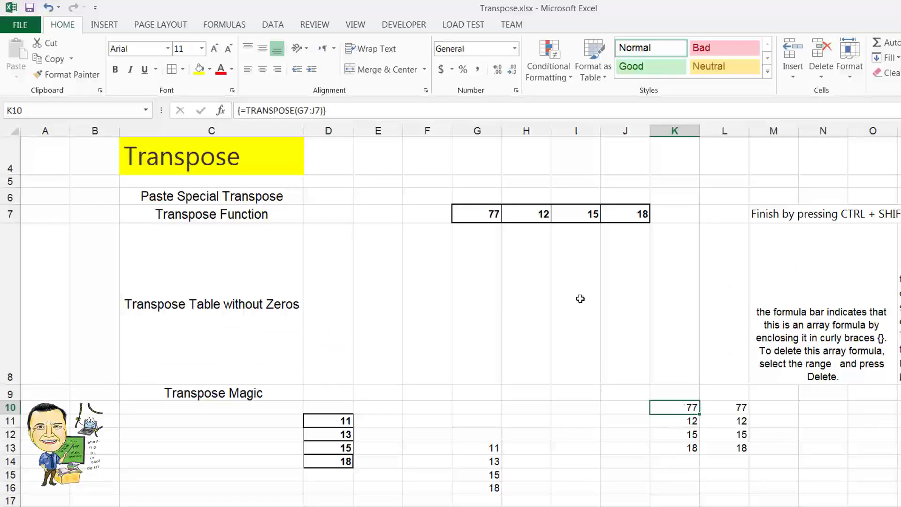
{"action": "left_click", "coordinate": [684, 424]}
{"action": "left_click", "coordinate": [693, 445]}
{"action": "left_click", "coordinate": [692, 436]}
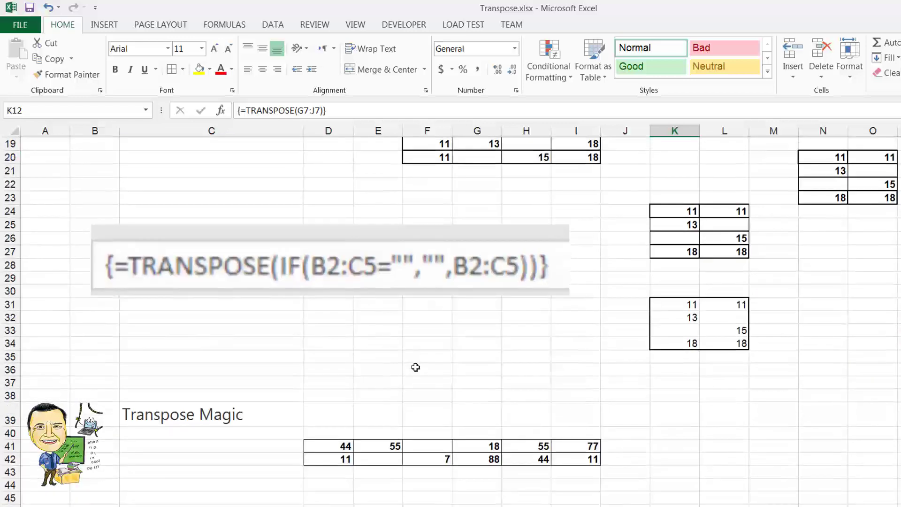
Change I42 from 11 to 112 and verify that the linked cell L52 shows 112
{"action": "scroll", "coordinate": [415, 367], "scroll_direction": "down", "scroll_amount": 3}
{"action": "scroll", "coordinate": [415, 367], "scroll_direction": "down", "scroll_amount": 1}
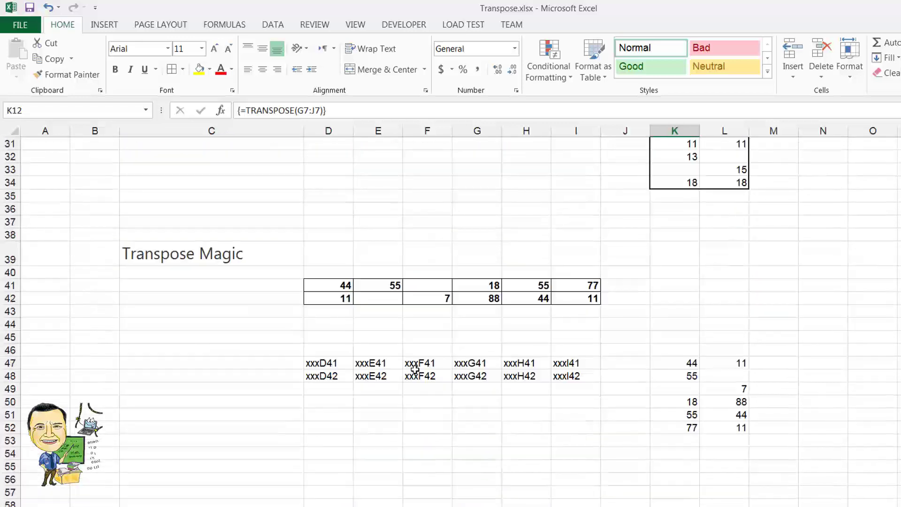
{"action": "scroll", "coordinate": [562, 386], "scroll_direction": "down", "scroll_amount": 1}
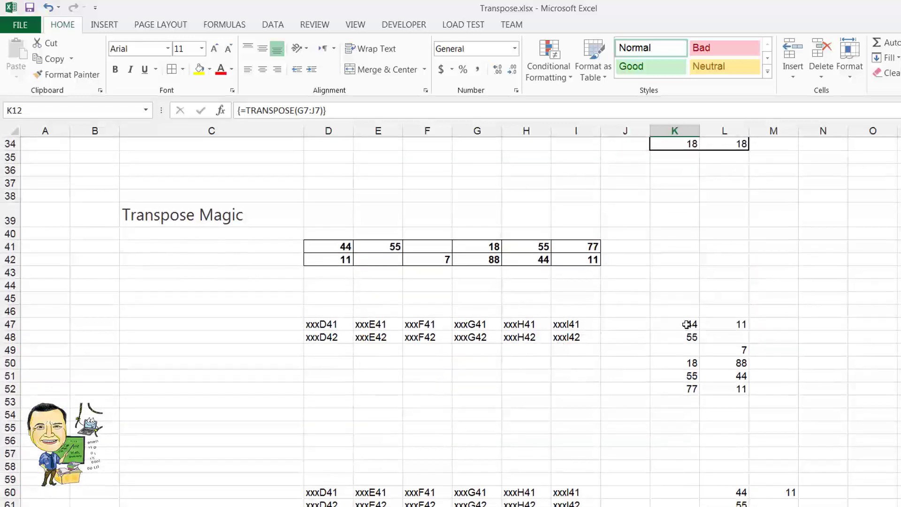
{"action": "left_click", "coordinate": [591, 264]}
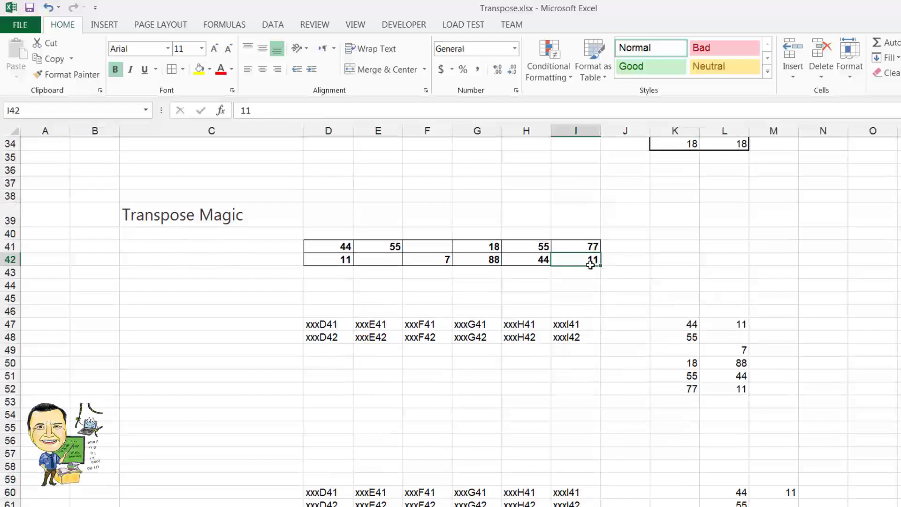
{"action": "key", "text": "F2"}
{"action": "type", "text": "2"}
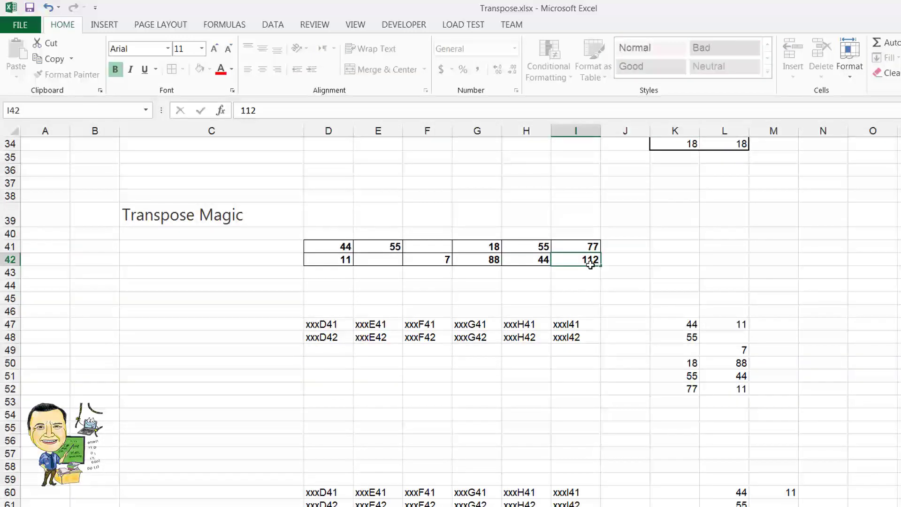
{"action": "key", "text": "Return"}
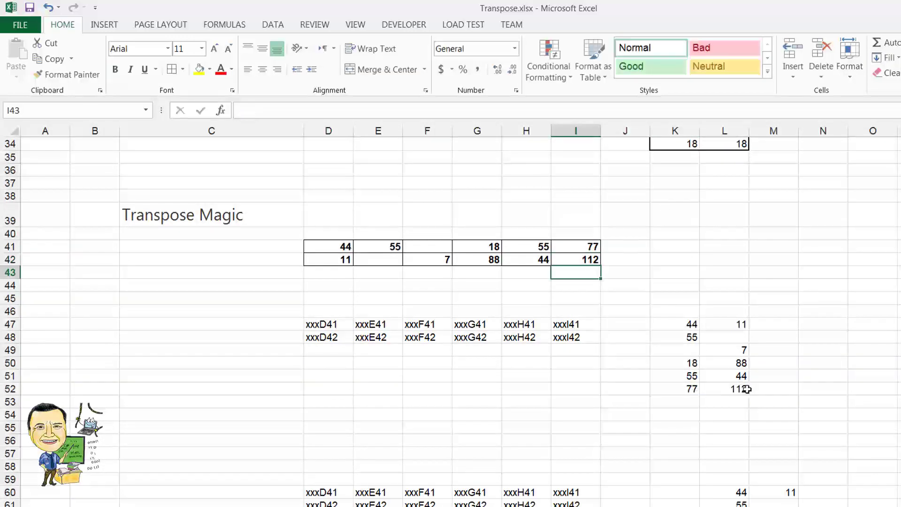
{"action": "left_click", "coordinate": [743, 388]}
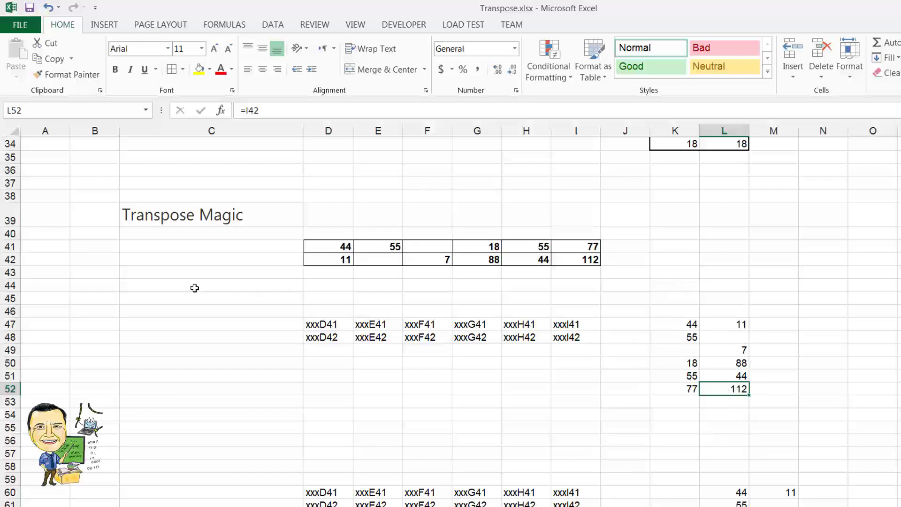
{"action": "scroll", "coordinate": [195, 273], "scroll_direction": "up", "scroll_amount": 2}
{"action": "scroll", "coordinate": [195, 273], "scroll_direction": "up", "scroll_amount": 2}
{"action": "scroll", "coordinate": [195, 273], "scroll_direction": "up", "scroll_amount": 1}
{"action": "scroll", "coordinate": [195, 272], "scroll_direction": "up", "scroll_amount": 3}
{"action": "scroll", "coordinate": [196, 273], "scroll_direction": "down", "scroll_amount": 5}
{"action": "scroll", "coordinate": [195, 282], "scroll_direction": "down", "scroll_amount": 2}
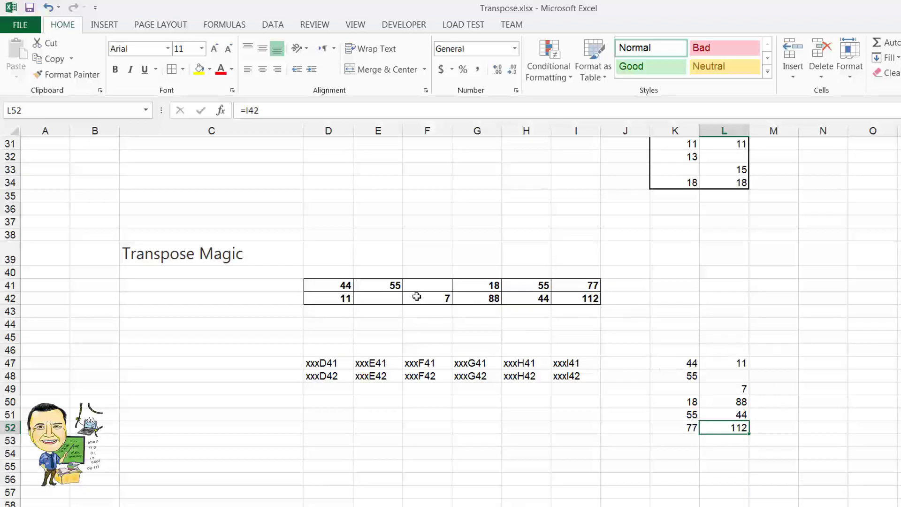
{"action": "scroll", "coordinate": [401, 299], "scroll_direction": "up", "scroll_amount": 4}
{"action": "scroll", "coordinate": [401, 300], "scroll_direction": "up", "scroll_amount": 3}
{"action": "scroll", "coordinate": [397, 304], "scroll_direction": "up", "scroll_amount": 3}
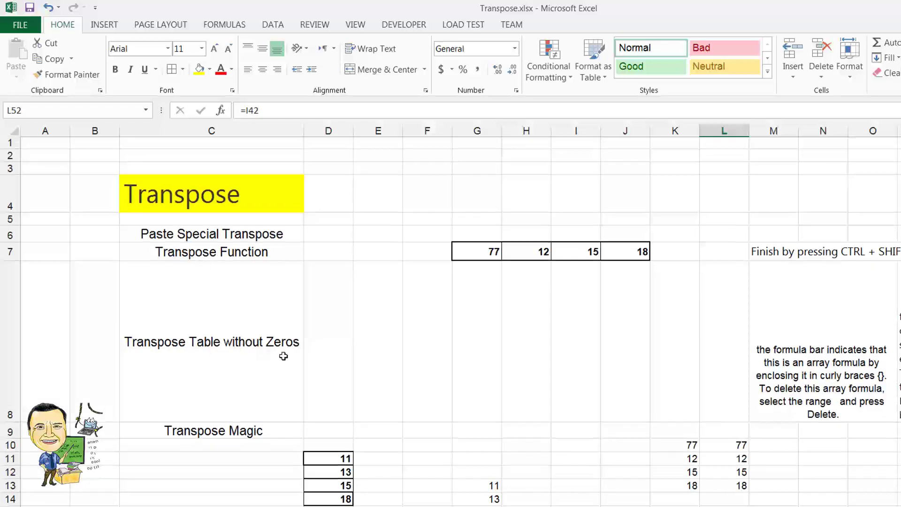
{"action": "scroll", "coordinate": [283, 358], "scroll_direction": "down", "scroll_amount": 3}
{"action": "scroll", "coordinate": [283, 359], "scroll_direction": "down", "scroll_amount": 3}
{"action": "scroll", "coordinate": [282, 360], "scroll_direction": "down", "scroll_amount": 1}
{"action": "scroll", "coordinate": [282, 360], "scroll_direction": "down", "scroll_amount": 2}
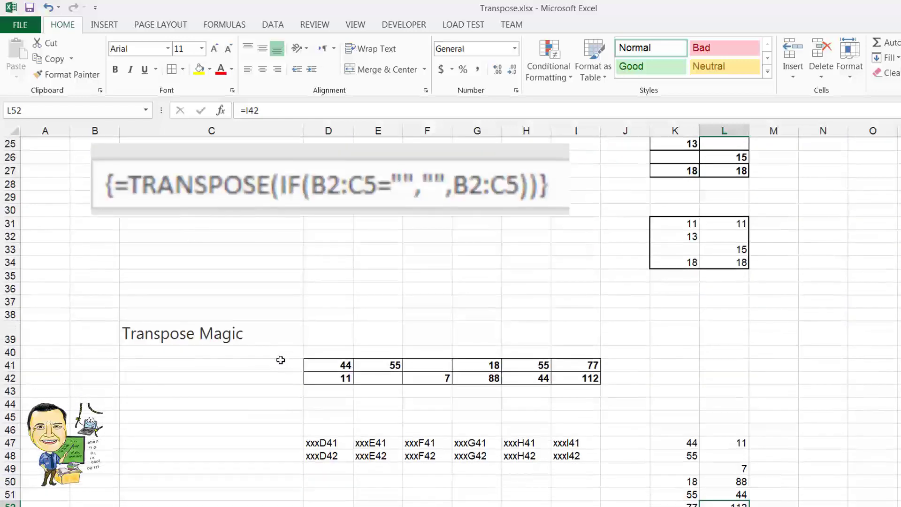
Clear the old demo cells in C45:N54 below the Transpose Magic table
{"action": "left_click_drag", "start_coordinate": [334, 325], "coordinate": [586, 339]}
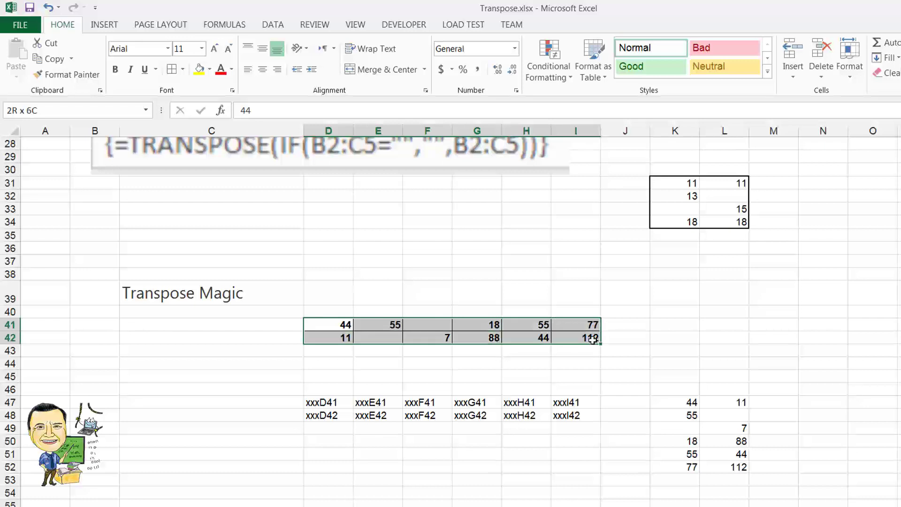
{"action": "right_click", "coordinate": [543, 333]}
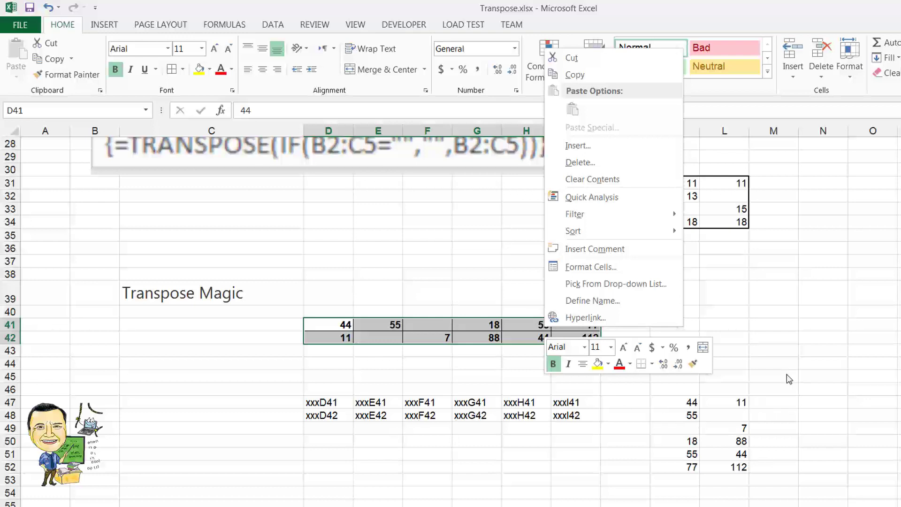
{"action": "key", "text": "Escape"}
{"action": "left_click", "coordinate": [338, 388]}
{"action": "left_click_drag", "start_coordinate": [295, 378], "coordinate": [793, 492]}
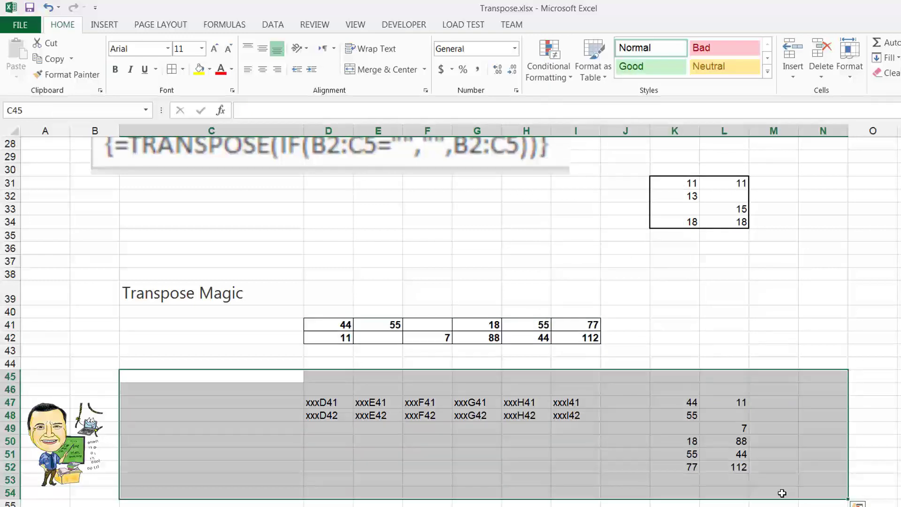
{"action": "key", "text": "Delete"}
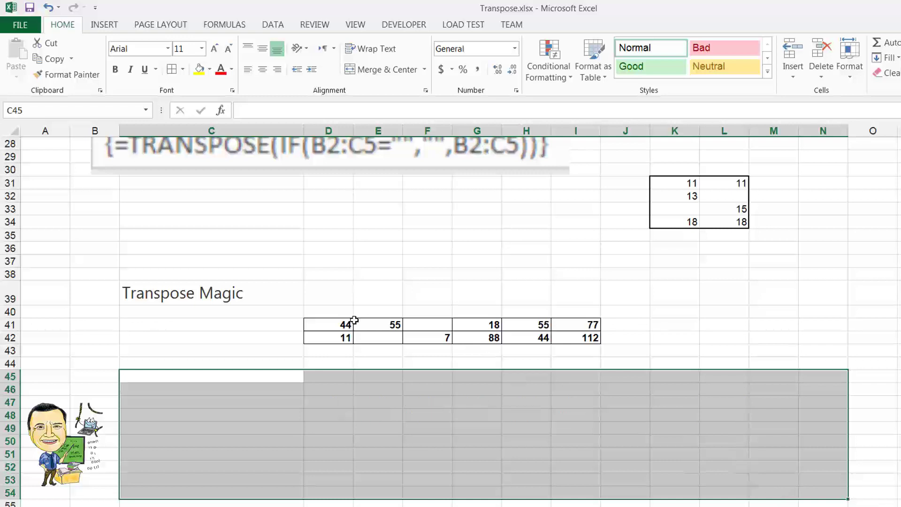
Copy the Transpose Magic table D41:I42 for pasting at D47
{"action": "left_click_drag", "start_coordinate": [342, 326], "coordinate": [556, 338]}
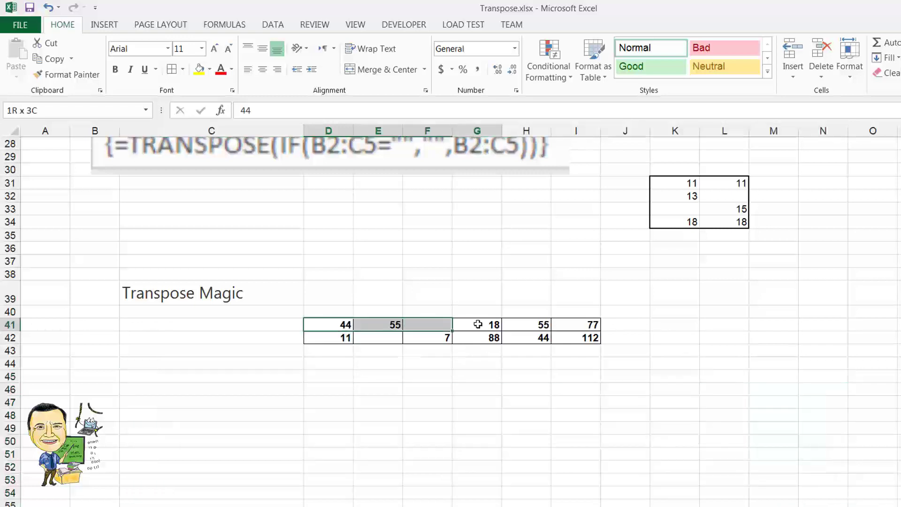
{"action": "right_click", "coordinate": [556, 338]}
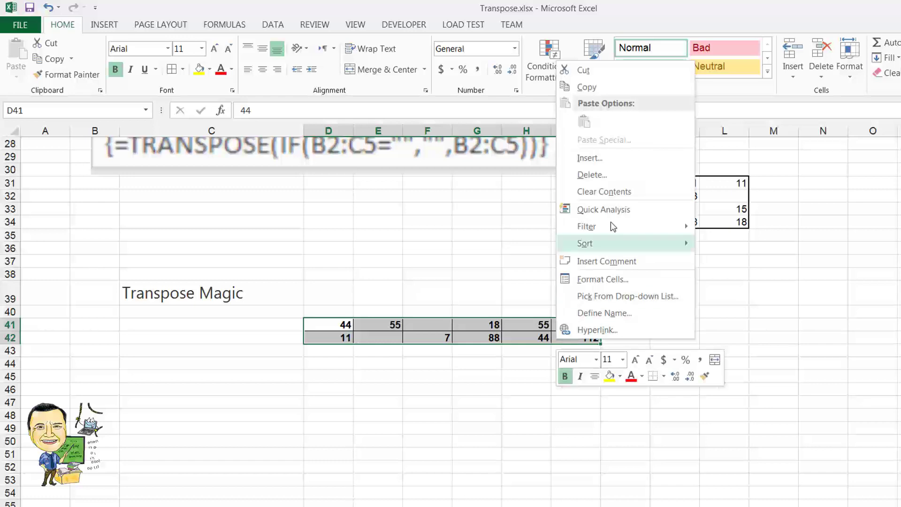
{"action": "left_click", "coordinate": [587, 87]}
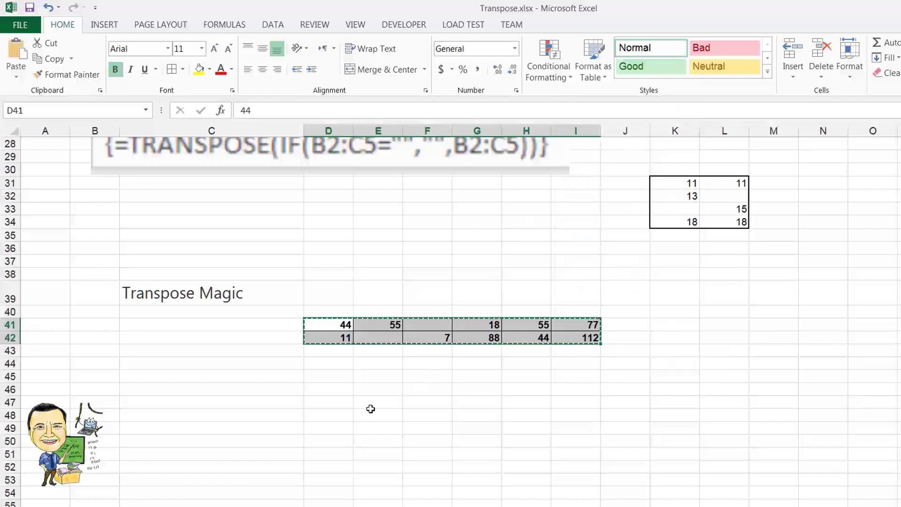
{"action": "left_click", "coordinate": [330, 400]}
{"action": "right_click", "coordinate": [330, 400]}
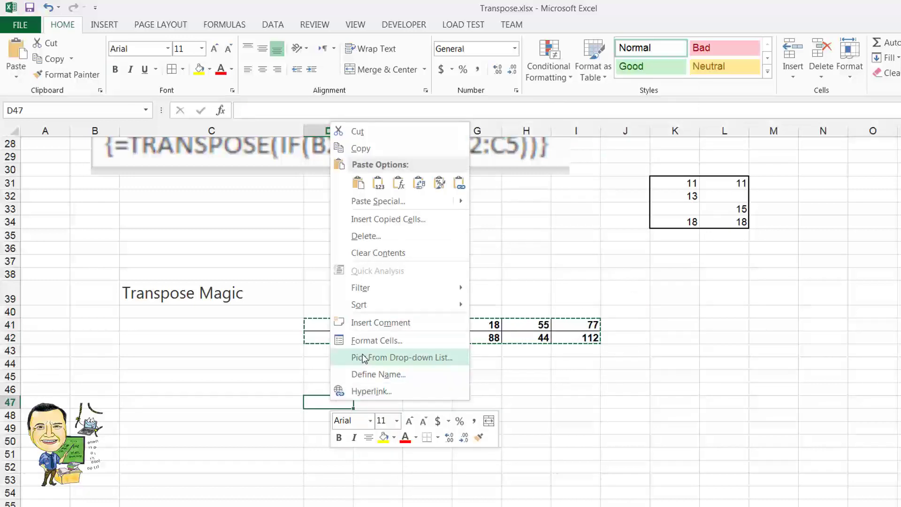
Paste a linked copy of D41:I42 into D47:I48 with Paste Link
{"action": "left_click", "coordinate": [401, 201]}
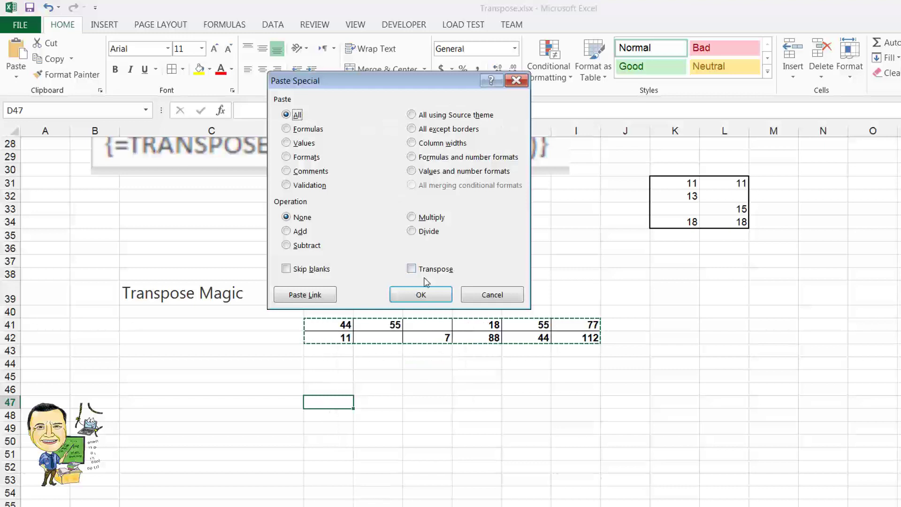
{"action": "left_click", "coordinate": [314, 296]}
{"action": "left_click", "coordinate": [432, 465]}
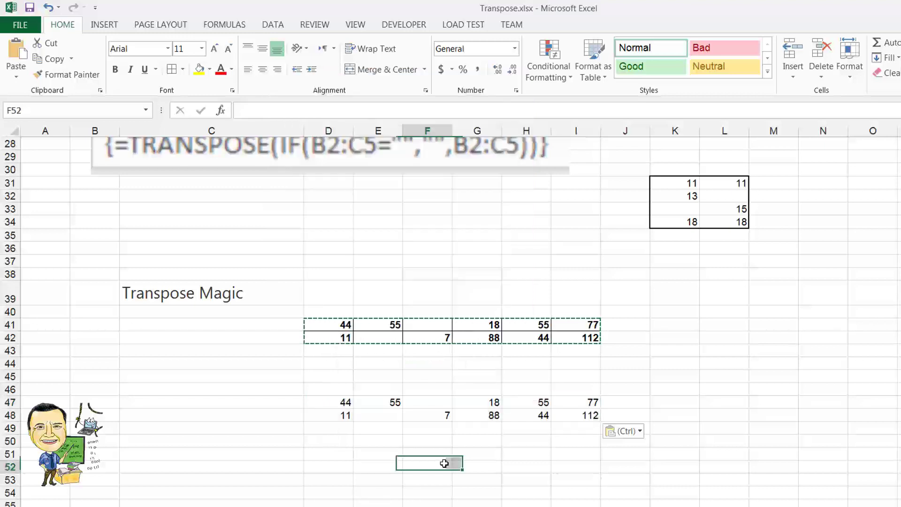
Change F42 from 7 to 55 and check that the linked copy D47:I48 updates
{"action": "left_click", "coordinate": [433, 336]}
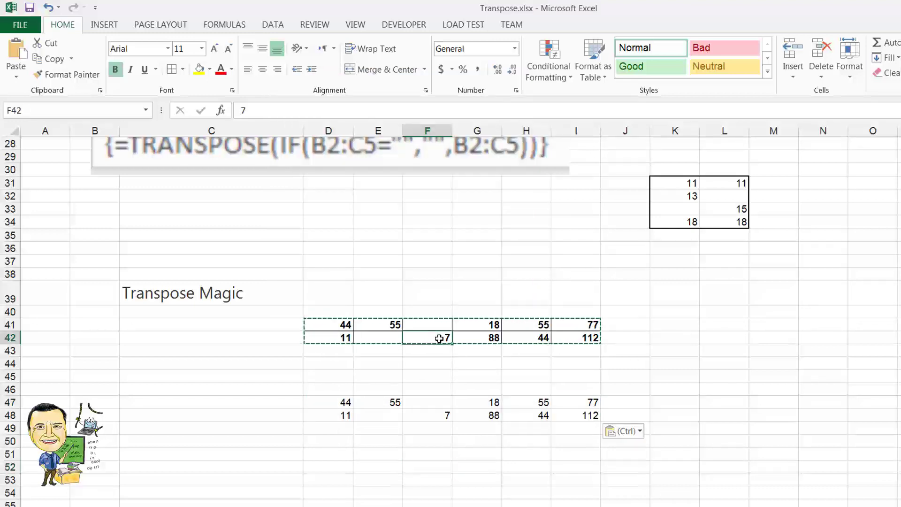
{"action": "type", "text": "55"}
{"action": "left_click", "coordinate": [444, 463]}
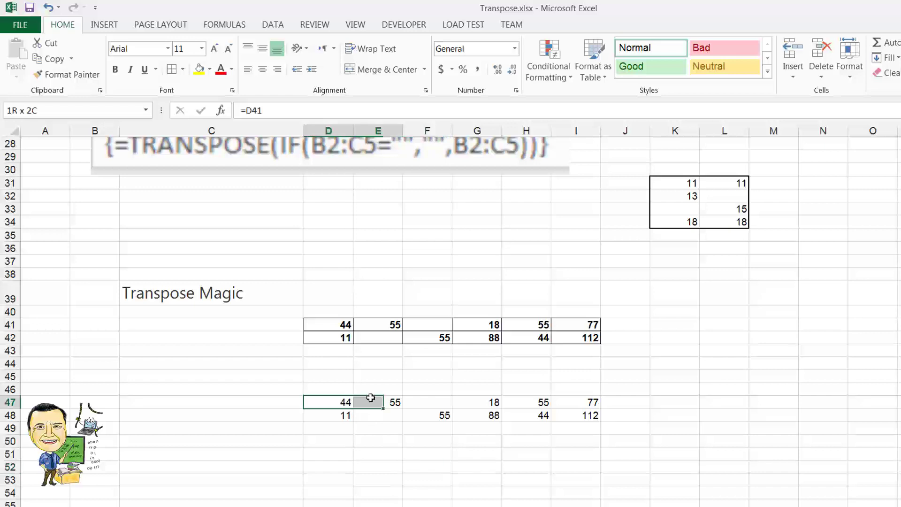
{"action": "left_click_drag", "start_coordinate": [342, 404], "coordinate": [568, 418]}
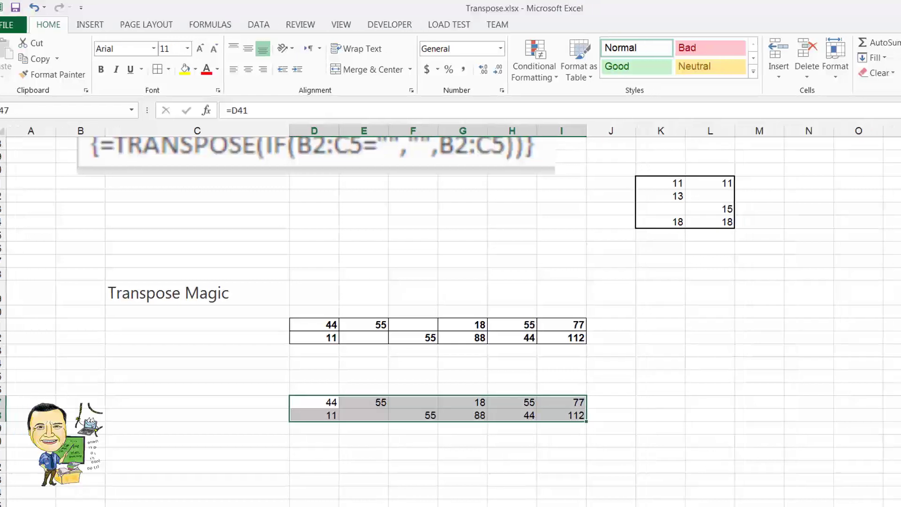
Check the linked copy's formulas such as =E41, then select the whole linked block
{"action": "left_click", "coordinate": [795, 61]}
{"action": "left_click", "coordinate": [804, 108]}
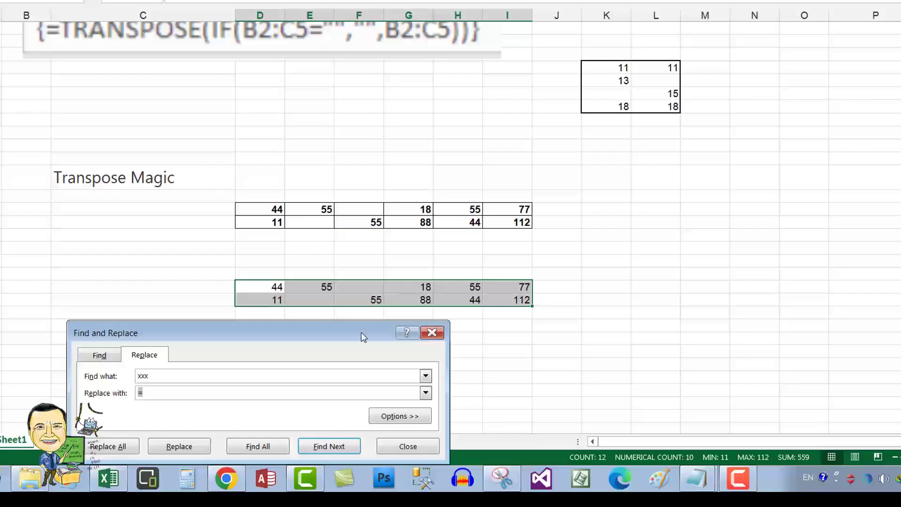
{"action": "left_click", "coordinate": [431, 332]}
{"action": "left_click", "coordinate": [278, 287]}
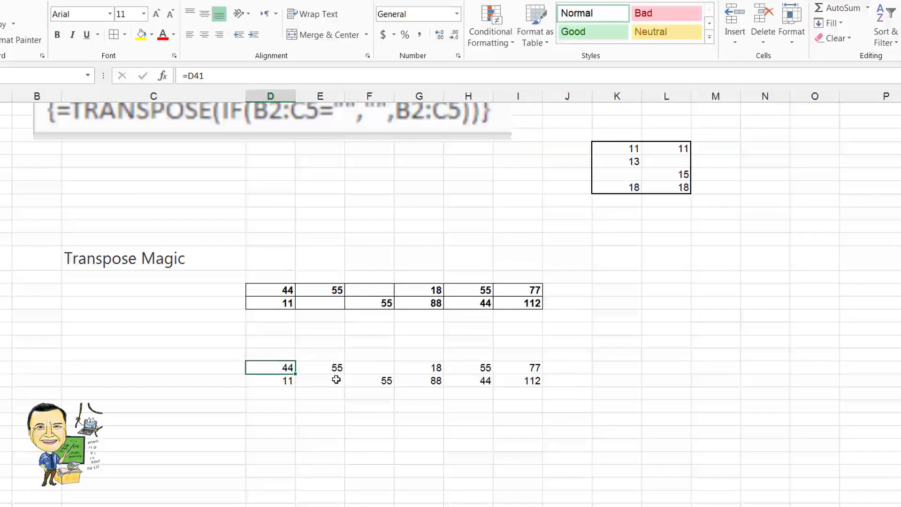
{"action": "left_click", "coordinate": [337, 368]}
{"action": "left_click", "coordinate": [337, 291]}
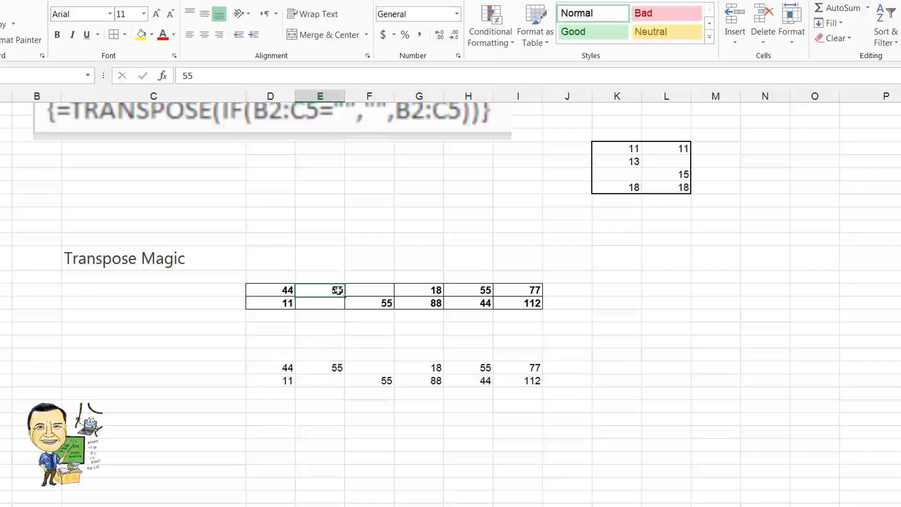
{"action": "left_click", "coordinate": [337, 367]}
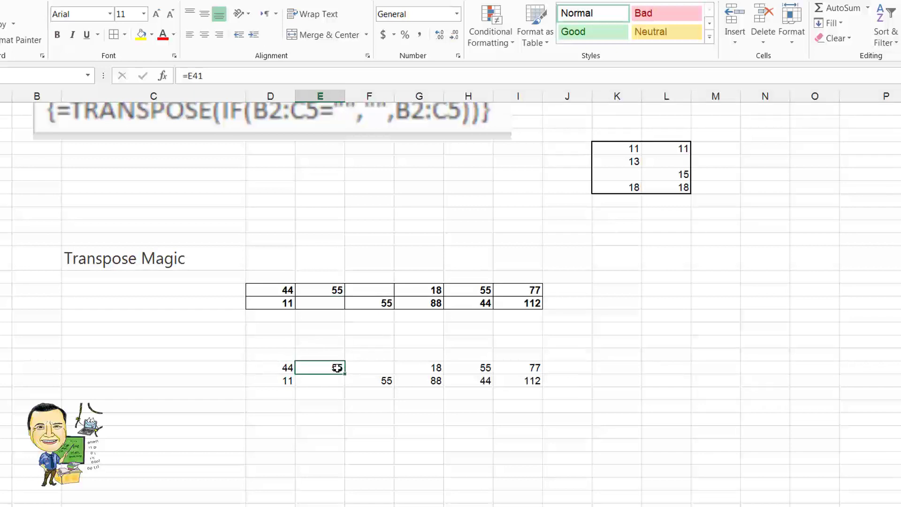
{"action": "left_click", "coordinate": [379, 370]}
{"action": "left_click", "coordinate": [388, 289]}
{"action": "left_click_drag", "start_coordinate": [284, 370], "coordinate": [513, 378]}
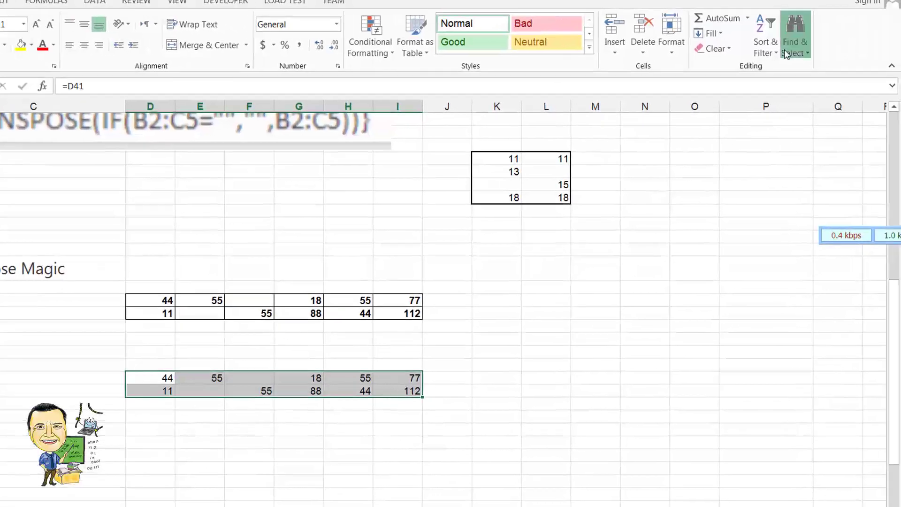
Replace all 12 equals signs in the selection with ddd, giving text like dddD41
{"action": "left_click", "coordinate": [795, 47]}
{"action": "left_click", "coordinate": [811, 85]}
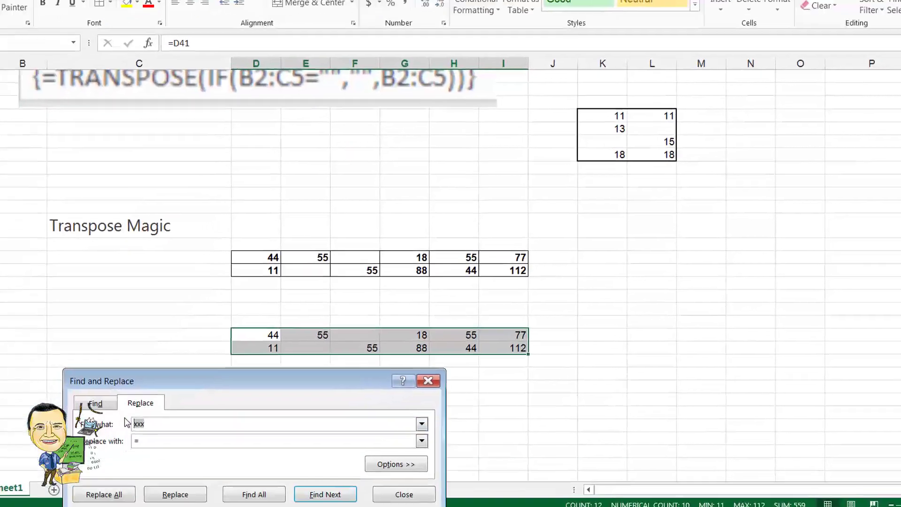
{"action": "type", "text": "="}
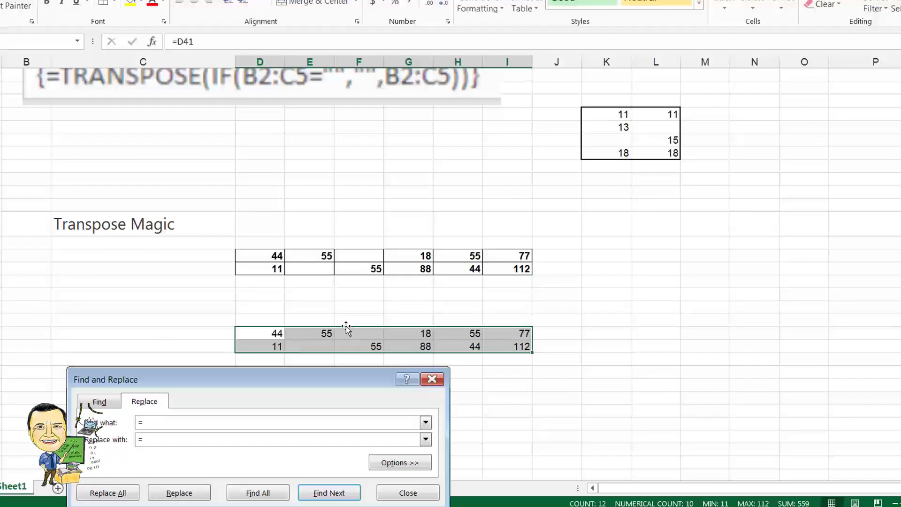
{"action": "double_click", "coordinate": [180, 438]}
{"action": "type", "text": "ddd"}
{"action": "left_click", "coordinate": [108, 492]}
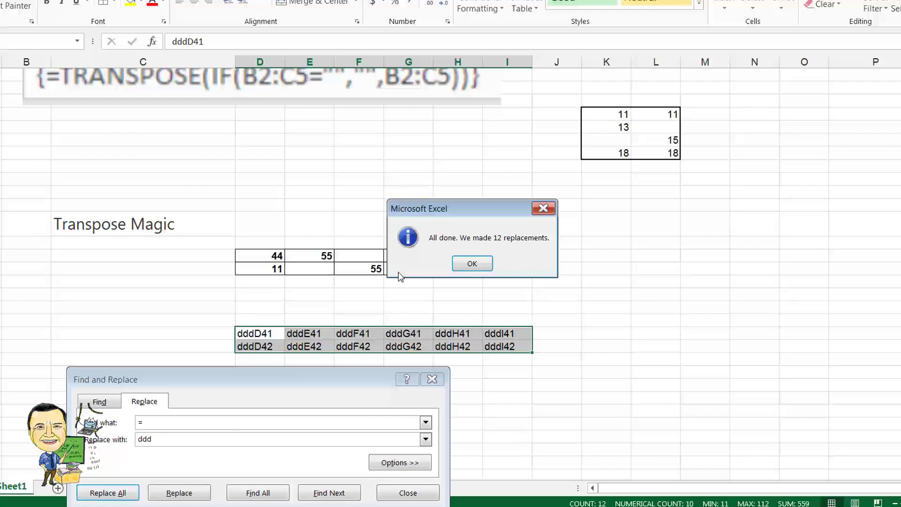
{"action": "left_click", "coordinate": [472, 263]}
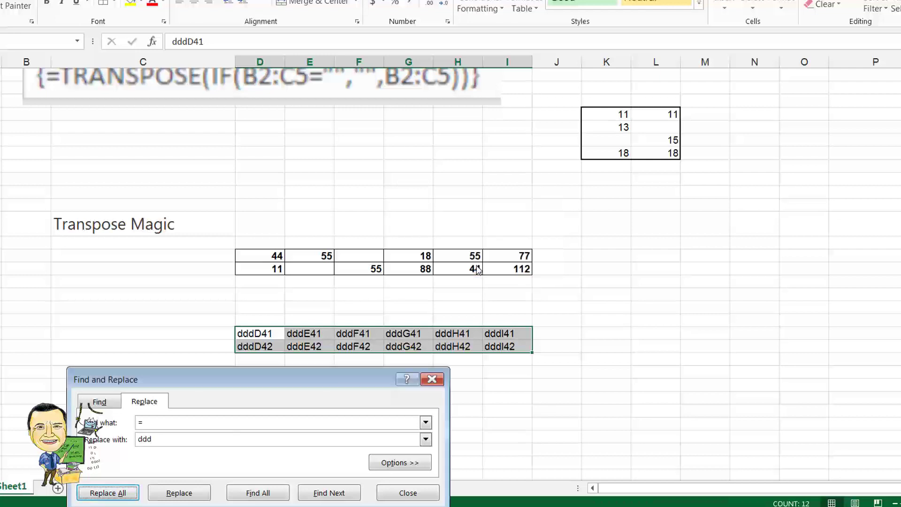
{"action": "left_click", "coordinate": [431, 379]}
{"action": "left_click", "coordinate": [368, 386]}
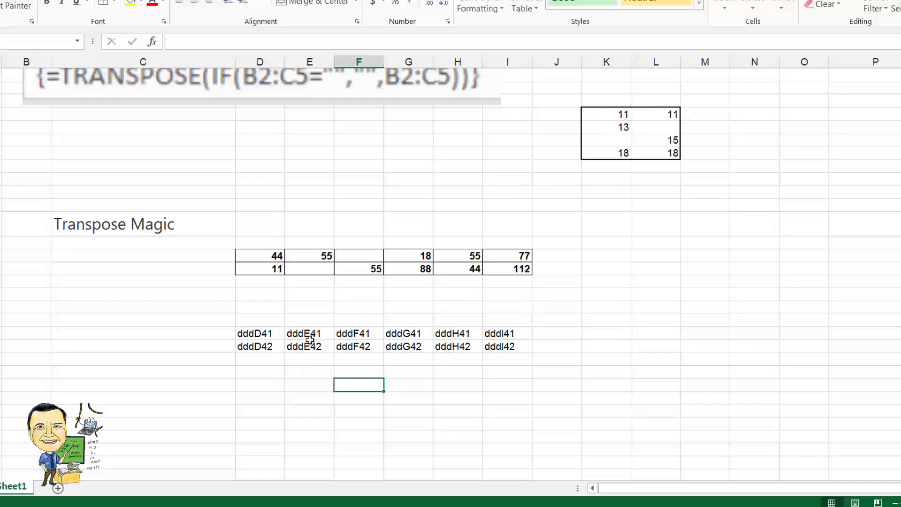
Copy both rows of ddd labels in D41:I42
{"action": "left_click_drag", "start_coordinate": [267, 334], "coordinate": [485, 339]}
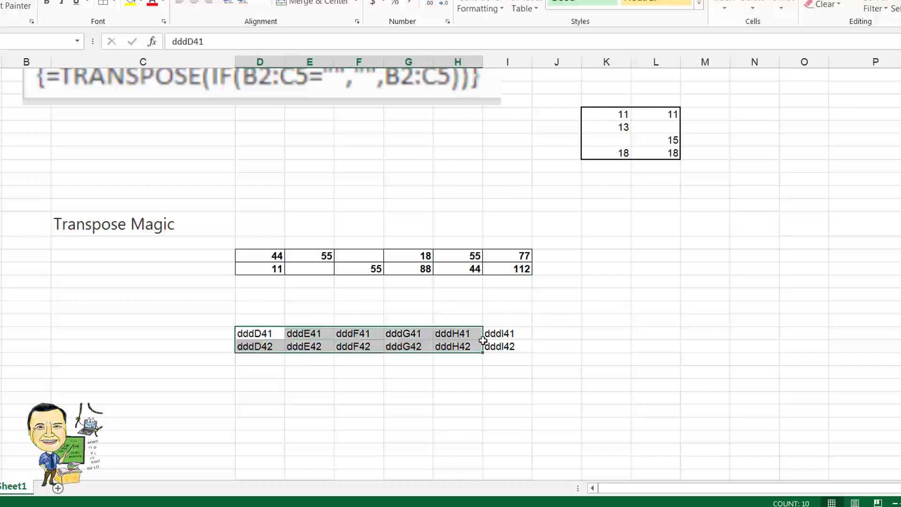
{"action": "left_click", "coordinate": [362, 380]}
{"action": "left_click_drag", "start_coordinate": [243, 332], "coordinate": [492, 335]}
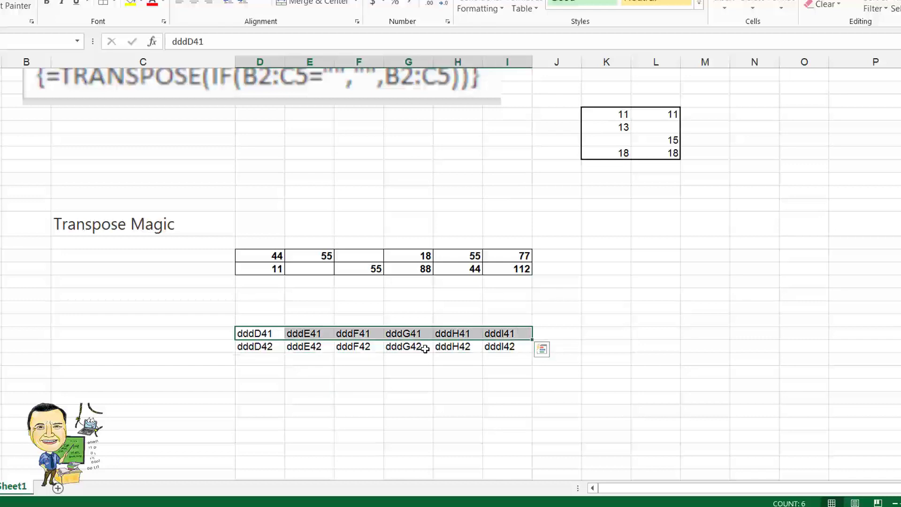
{"action": "left_click", "coordinate": [408, 372]}
{"action": "left_click_drag", "start_coordinate": [255, 332], "coordinate": [498, 345]}
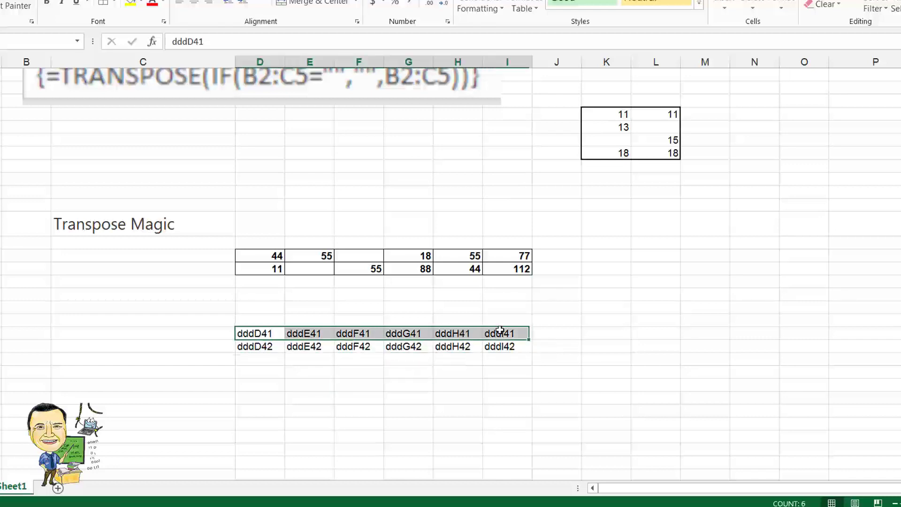
{"action": "right_click", "coordinate": [498, 346]}
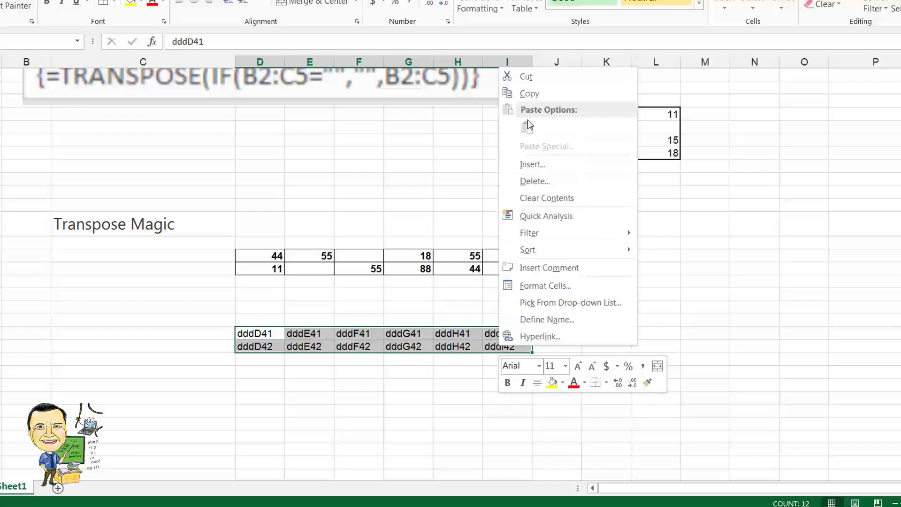
{"action": "left_click", "coordinate": [529, 94]}
Paste Special the labels at L41 with Transpose ticked, making a six-by-two block
{"action": "left_click", "coordinate": [655, 331]}
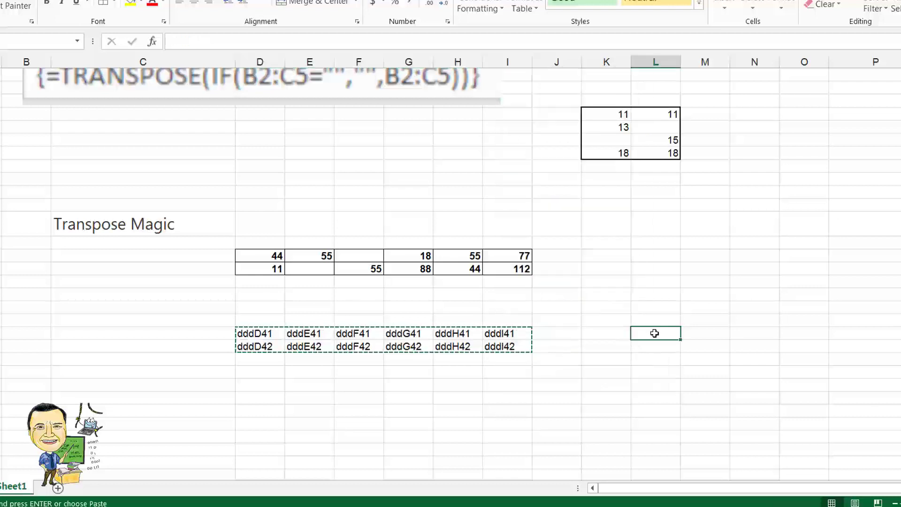
{"action": "right_click", "coordinate": [656, 332]}
{"action": "left_click", "coordinate": [690, 135]}
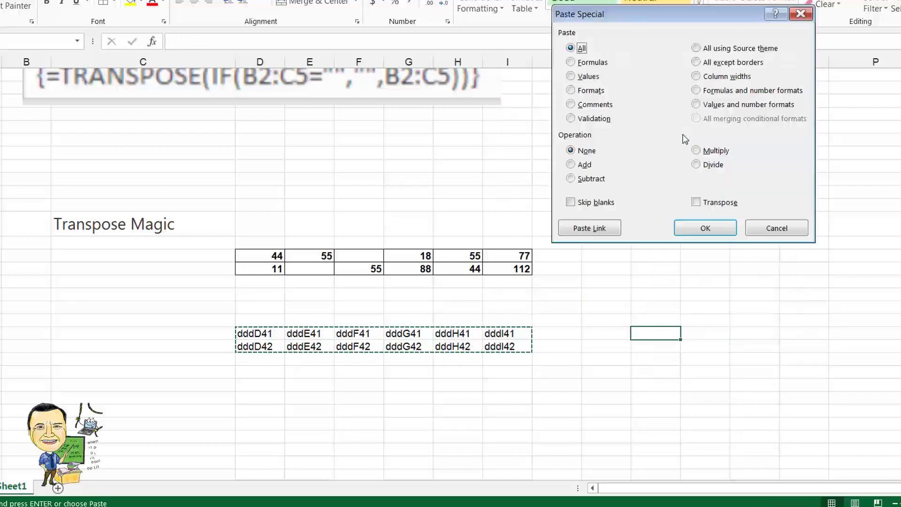
{"action": "left_click", "coordinate": [715, 202]}
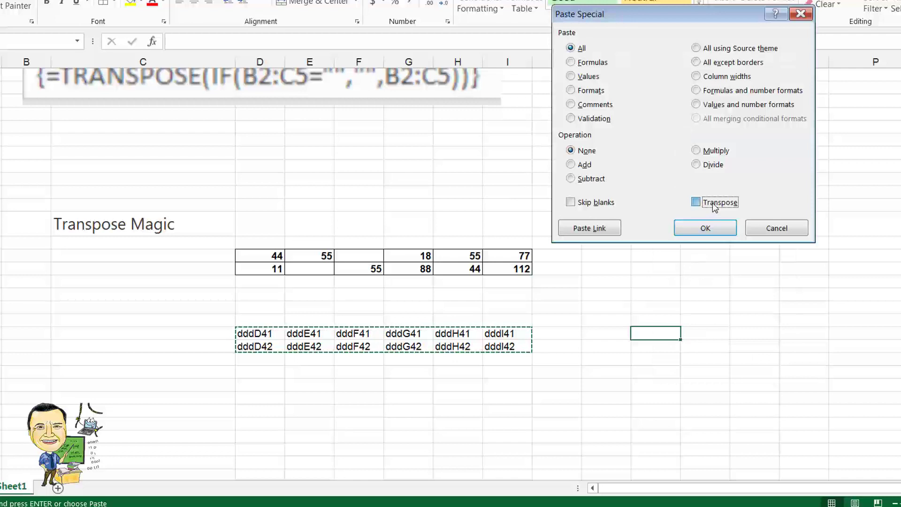
{"action": "left_click", "coordinate": [705, 229]}
{"action": "left_click", "coordinate": [568, 407]}
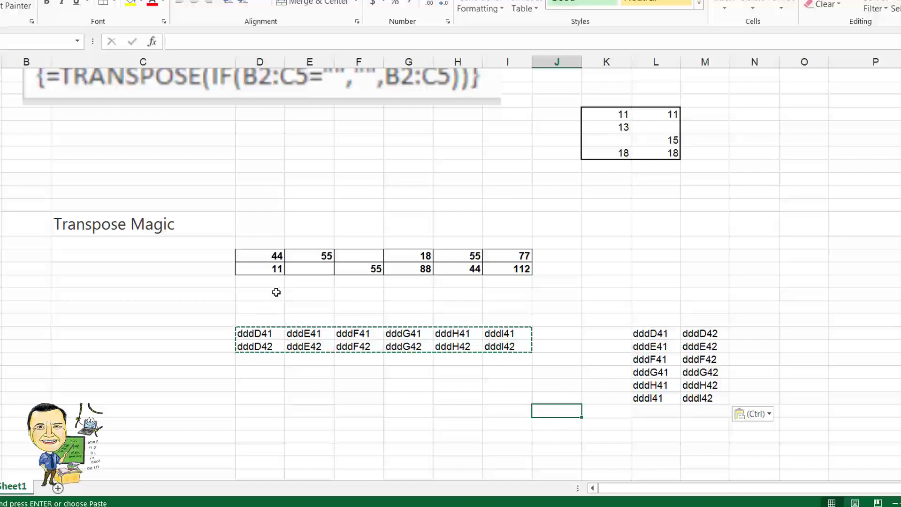
Enter 90 in place of the table's 55, then select the transposed block L41:M46
{"action": "left_click", "coordinate": [375, 269]}
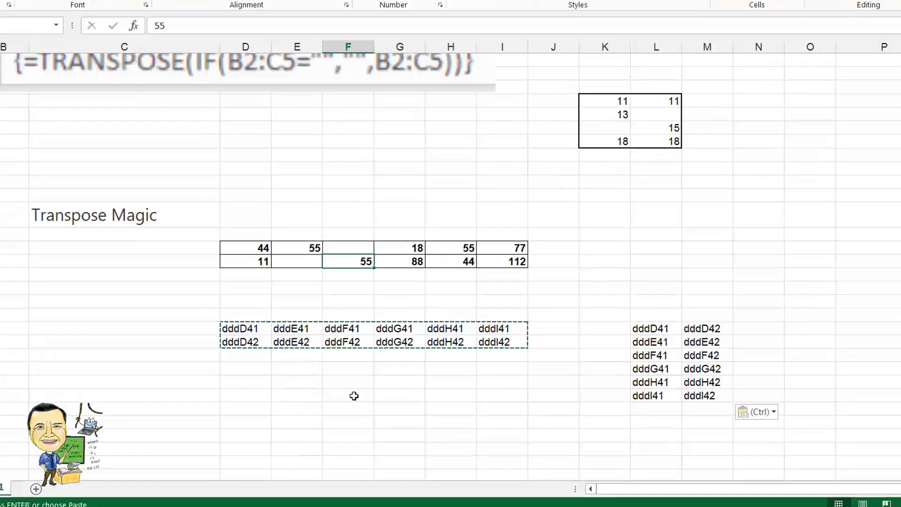
{"action": "type", "text": "90"}
{"action": "left_click", "coordinate": [279, 227]}
{"action": "left_click", "coordinate": [285, 201]}
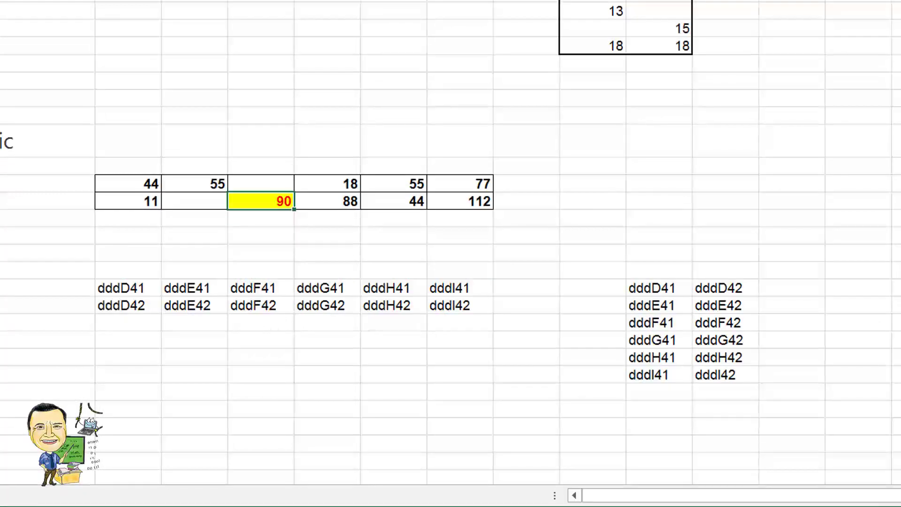
{"action": "left_click", "coordinate": [47, 288]}
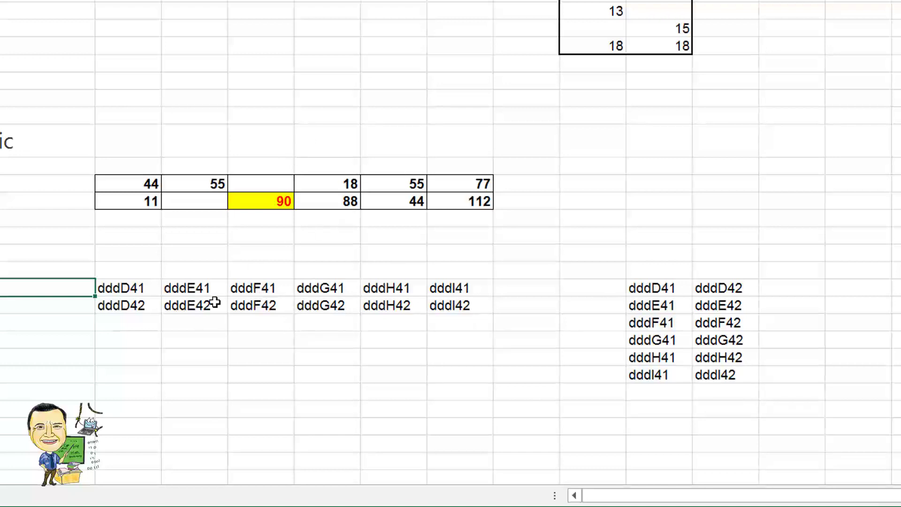
{"action": "mouse_move", "coordinate": [655, 288]}
{"action": "left_mouse_down"}
{"action": "mouse_move", "coordinate": [739, 290]}
{"action": "mouse_move", "coordinate": [727, 374]}
{"action": "left_mouse_up"}
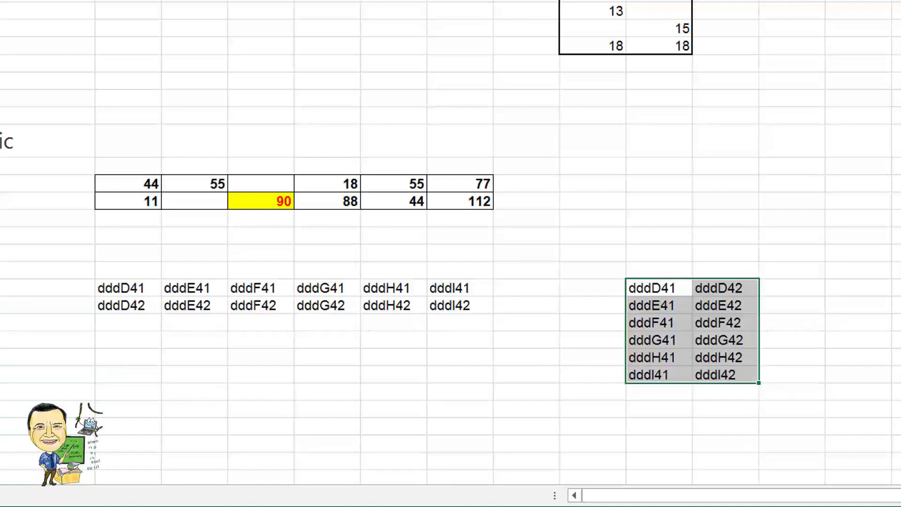
Replace ddd with nothing across L41:M46, turning all 12 labels into live links
{"action": "key", "text": "ctrl+h"}
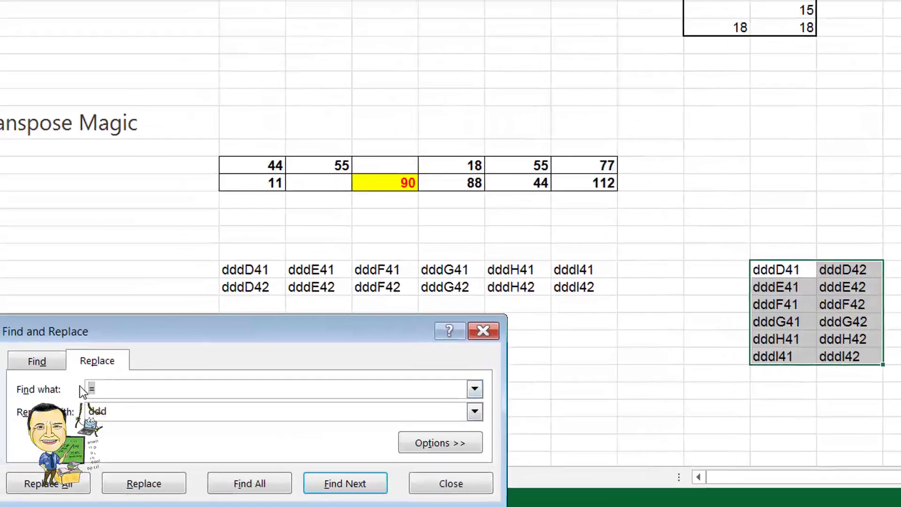
{"action": "type", "text": "d"}
{"action": "type", "text": "d"}
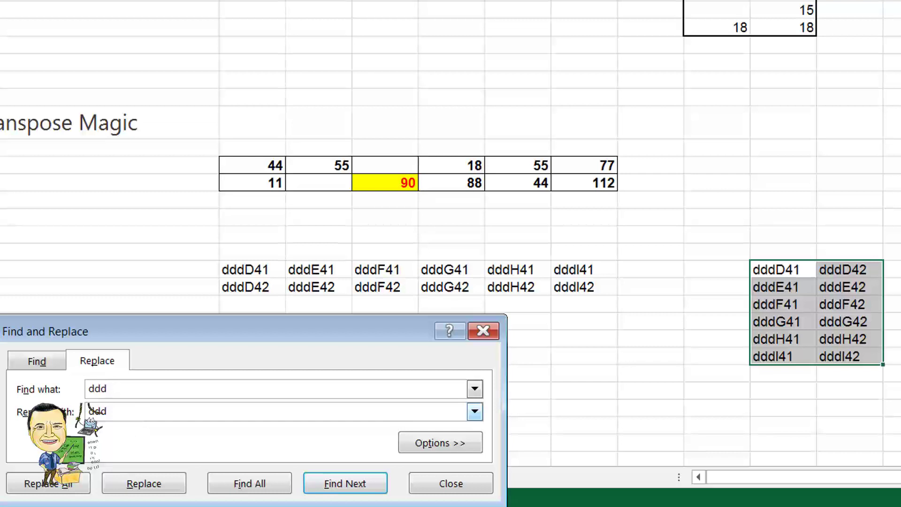
{"action": "left_click_drag", "start_coordinate": [124, 415], "coordinate": [78, 412]}
{"action": "key", "text": "Delete"}
{"action": "left_click", "coordinate": [60, 484]}
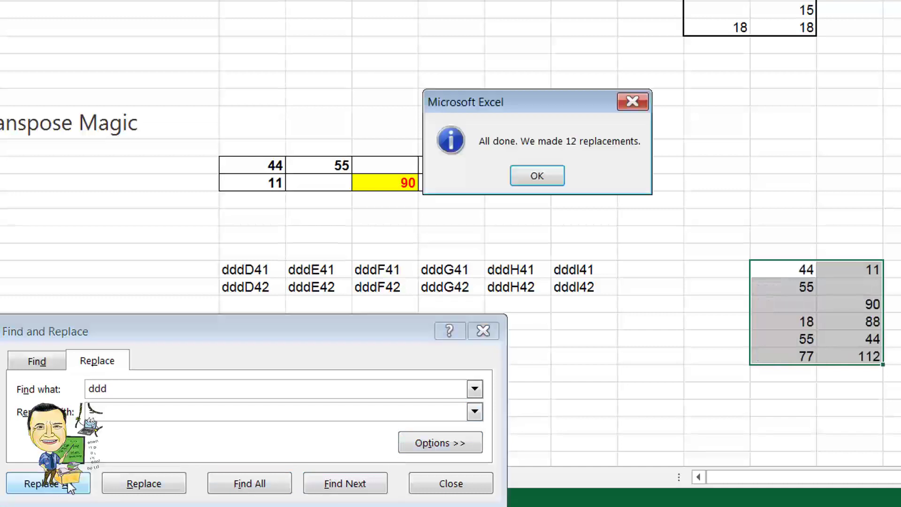
{"action": "left_click", "coordinate": [558, 177]}
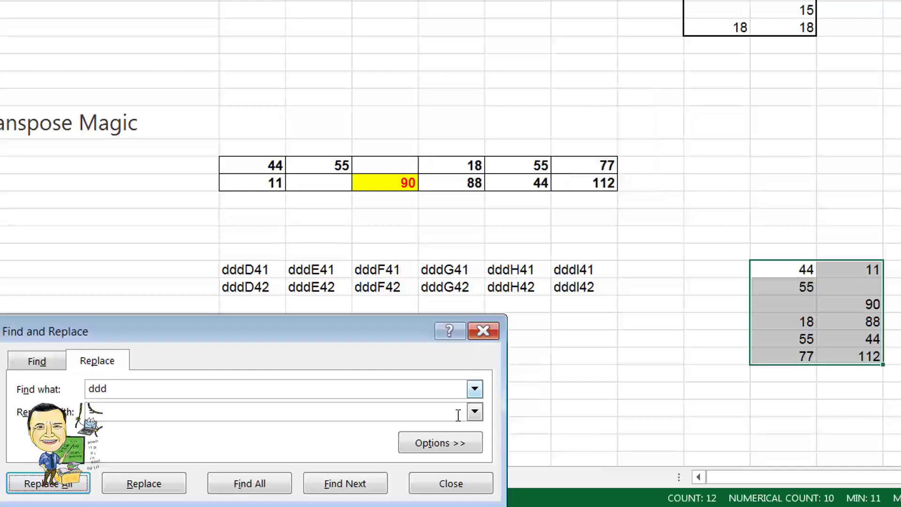
{"action": "left_click", "coordinate": [482, 330]}
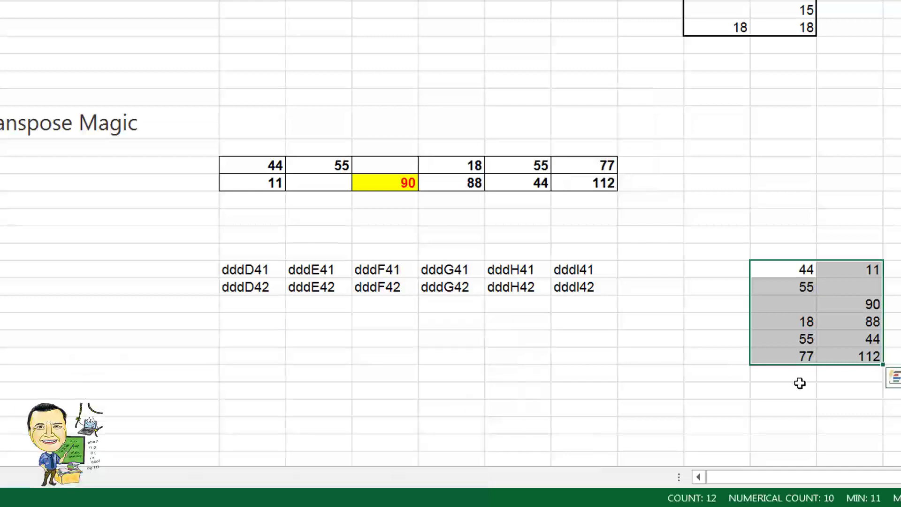
Change the yellow source cell from 90 to 444 and confirm the linked copy mirrors it
{"action": "left_click", "coordinate": [787, 408]}
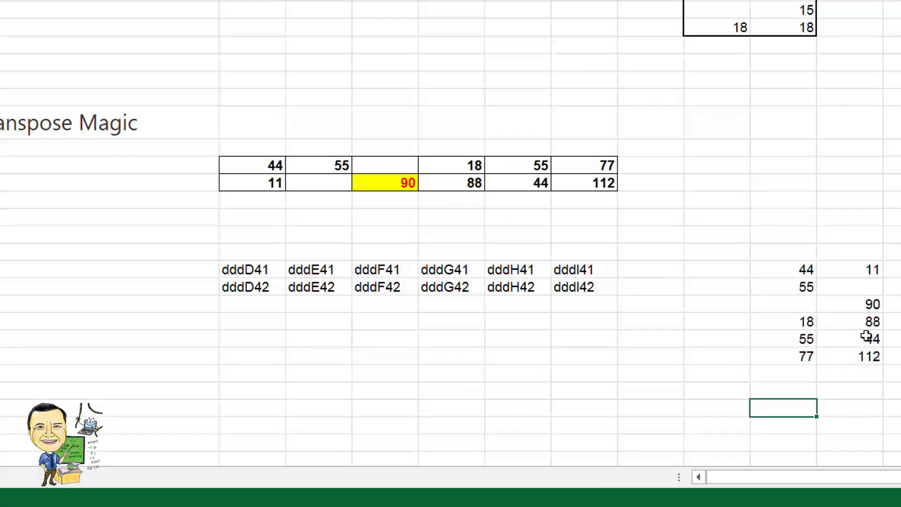
{"action": "left_click", "coordinate": [869, 304]}
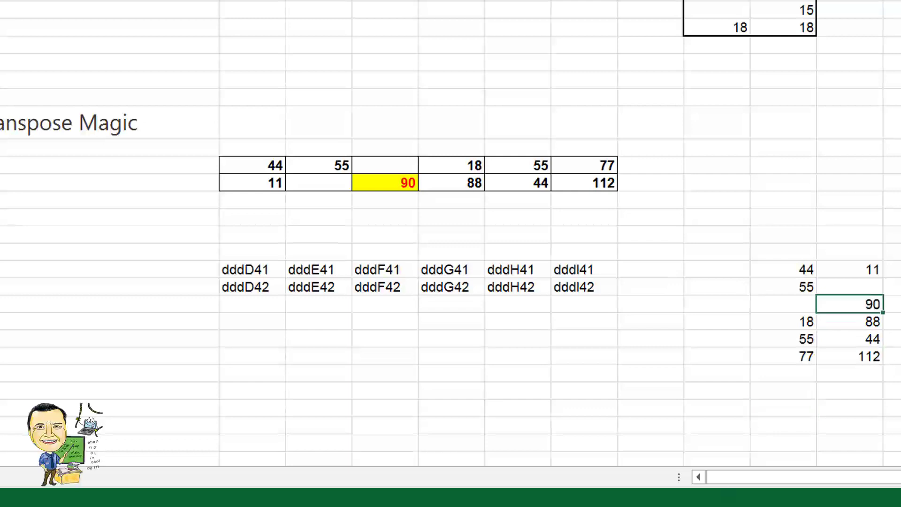
{"action": "left_click", "coordinate": [402, 187]}
{"action": "type", "text": "444"}
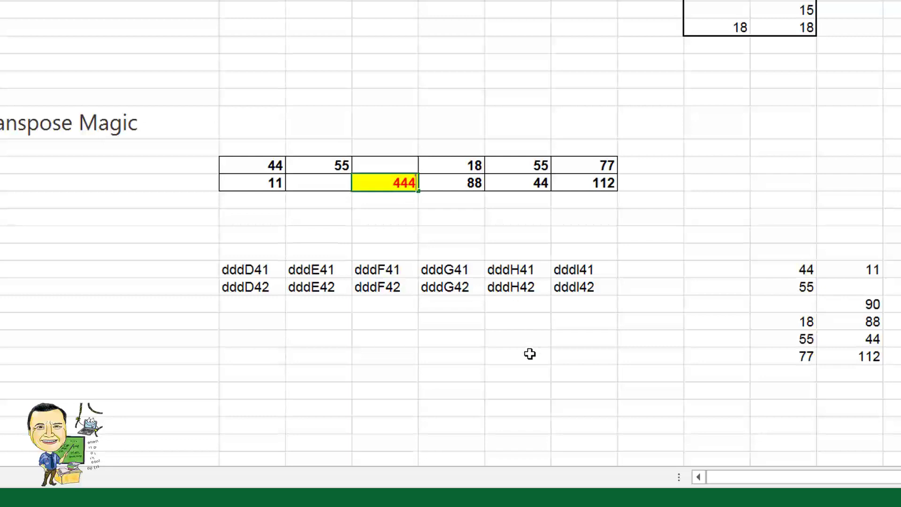
{"action": "left_click", "coordinate": [534, 368]}
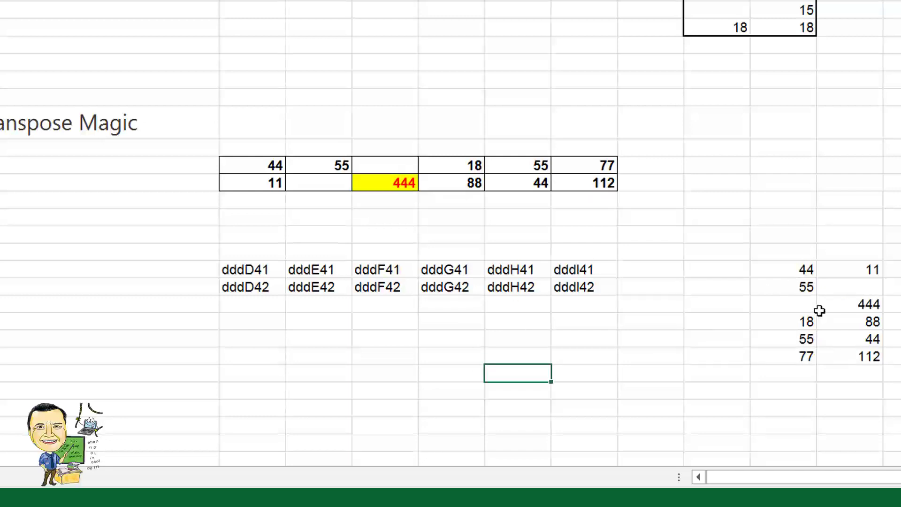
{"action": "left_click", "coordinate": [811, 291]}
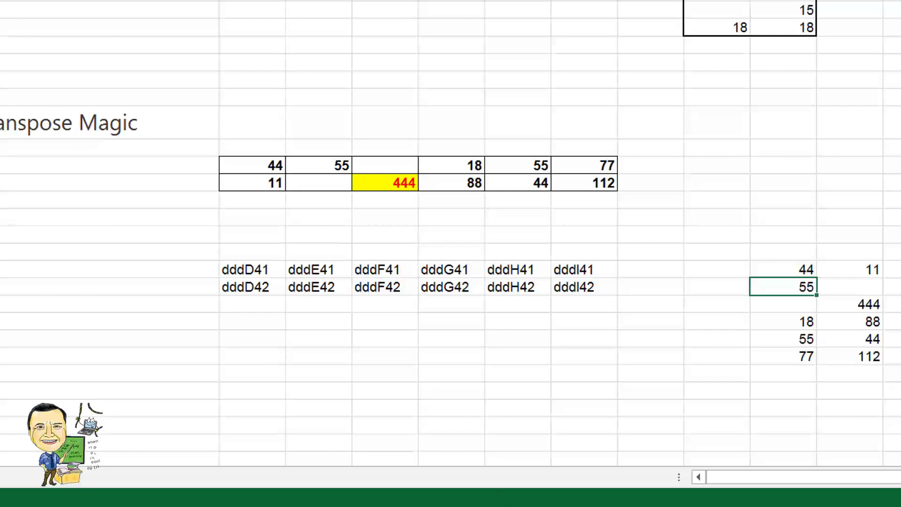
{"action": "key", "text": "F10"}
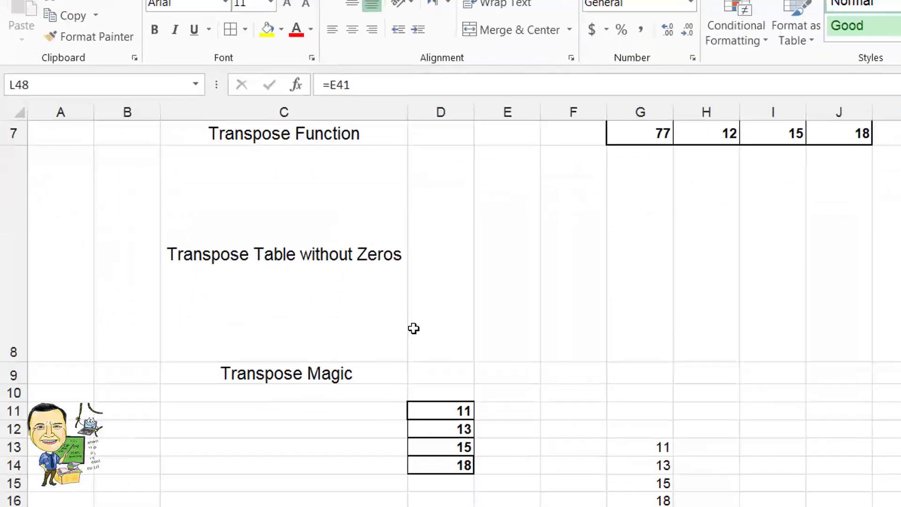
{"action": "scroll", "coordinate": [413, 328], "scroll_direction": "down", "scroll_amount": 2}
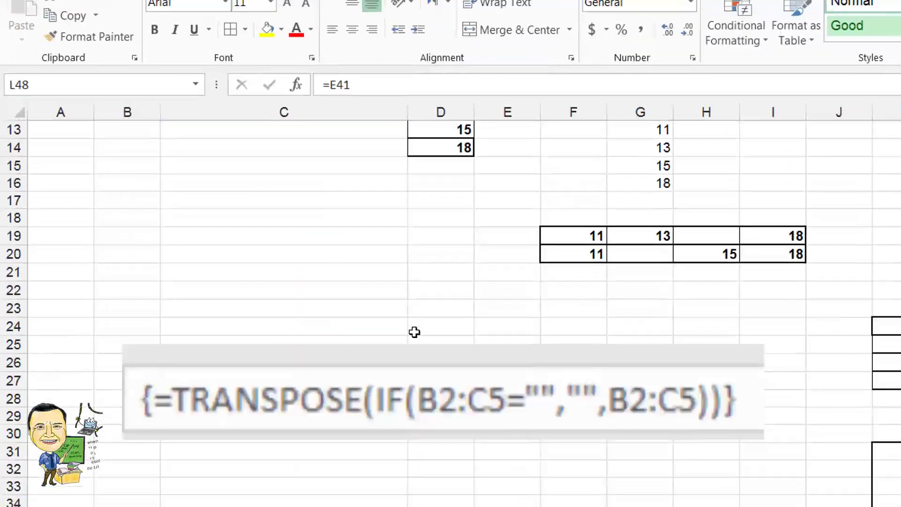
{"action": "scroll", "coordinate": [414, 338], "scroll_direction": "down", "scroll_amount": 2}
{"action": "scroll", "coordinate": [415, 338], "scroll_direction": "down", "scroll_amount": 1}
{"action": "scroll", "coordinate": [415, 338], "scroll_direction": "down", "scroll_amount": 2}
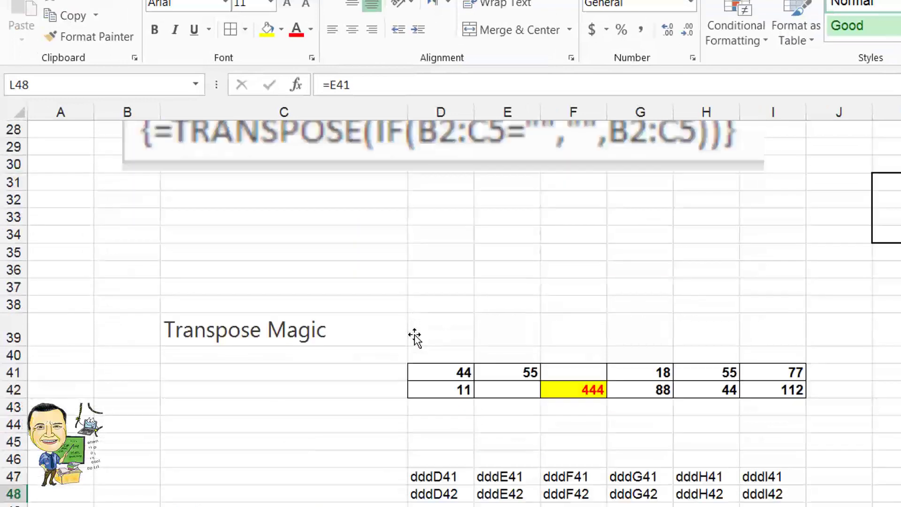
{"action": "scroll", "coordinate": [414, 338], "scroll_direction": "down", "scroll_amount": 2}
{"action": "scroll", "coordinate": [414, 338], "scroll_direction": "down", "scroll_amount": 2}
{"action": "scroll", "coordinate": [414, 339], "scroll_direction": "up", "scroll_amount": 3}
{"action": "scroll", "coordinate": [415, 340], "scroll_direction": "up", "scroll_amount": 2}
{"action": "scroll", "coordinate": [415, 339], "scroll_direction": "up", "scroll_amount": 3}
{"action": "scroll", "coordinate": [416, 341], "scroll_direction": "up", "scroll_amount": 1}
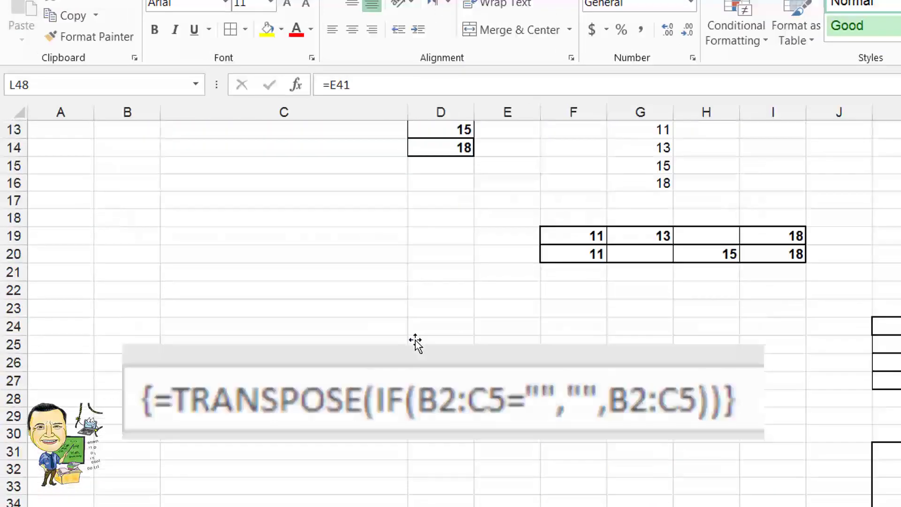
{"action": "scroll", "coordinate": [415, 342], "scroll_direction": "up", "scroll_amount": 3}
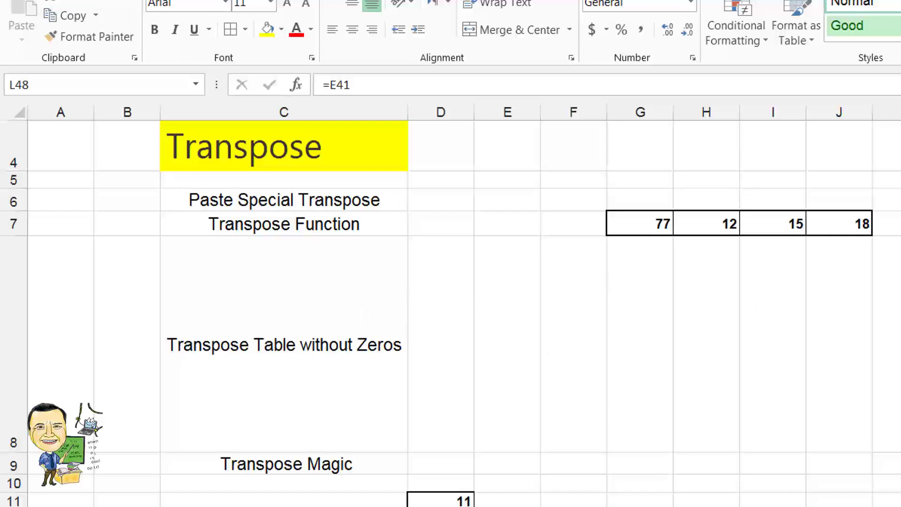
{"action": "scroll", "coordinate": [807, 471], "scroll_direction": "down", "scroll_amount": 4}
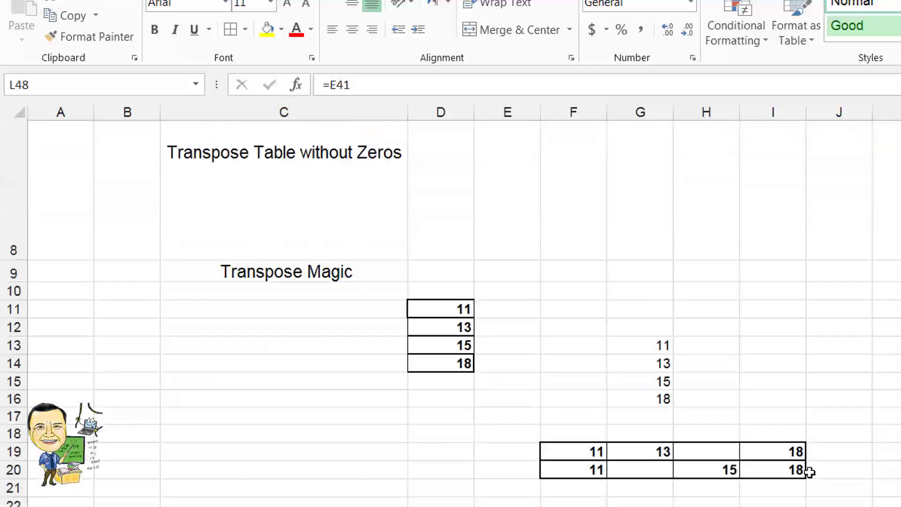
{"action": "scroll", "coordinate": [809, 472], "scroll_direction": "down", "scroll_amount": 2}
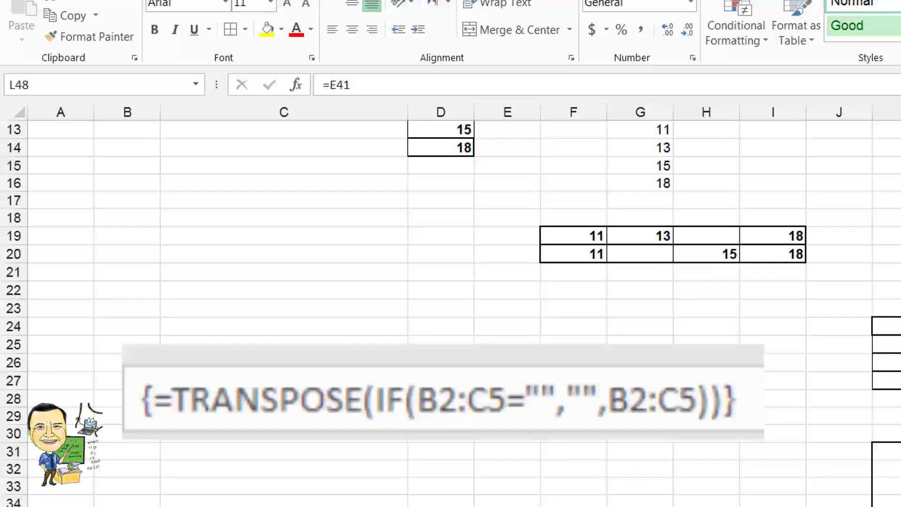